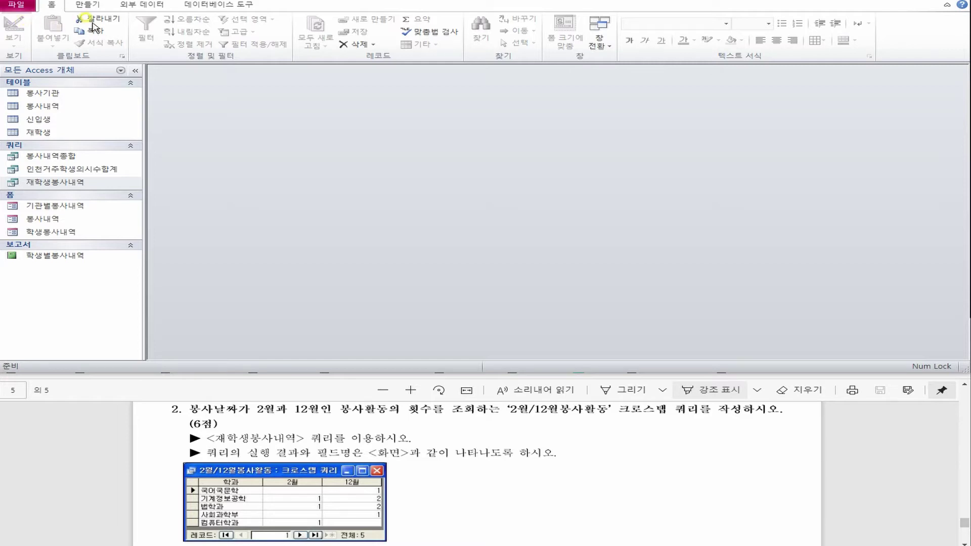
# Start a crosstab query with the Query Wizard, using the 재학생봉사내역 query as its source.
pyautogui.click(99, 8)
pyautogui.click(98, 7)
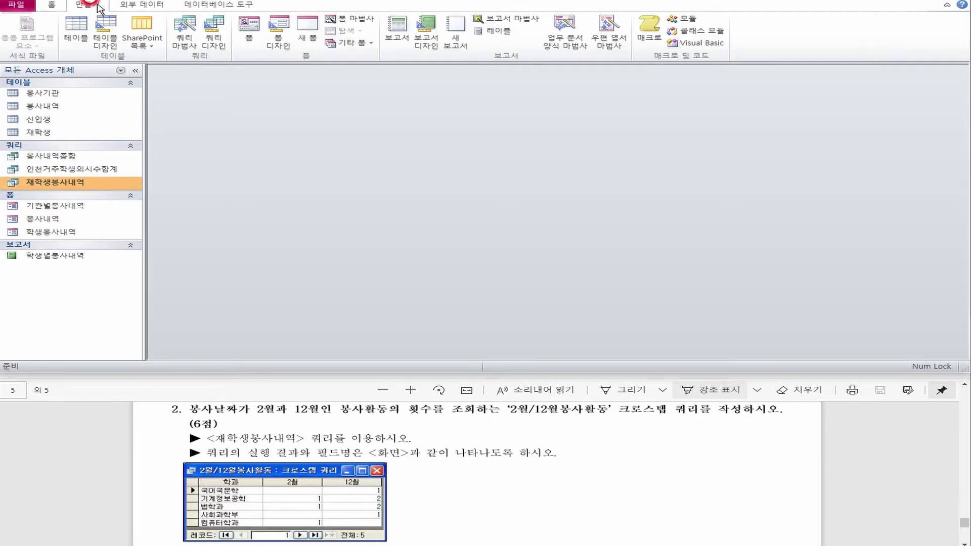
pyautogui.click(185, 40)
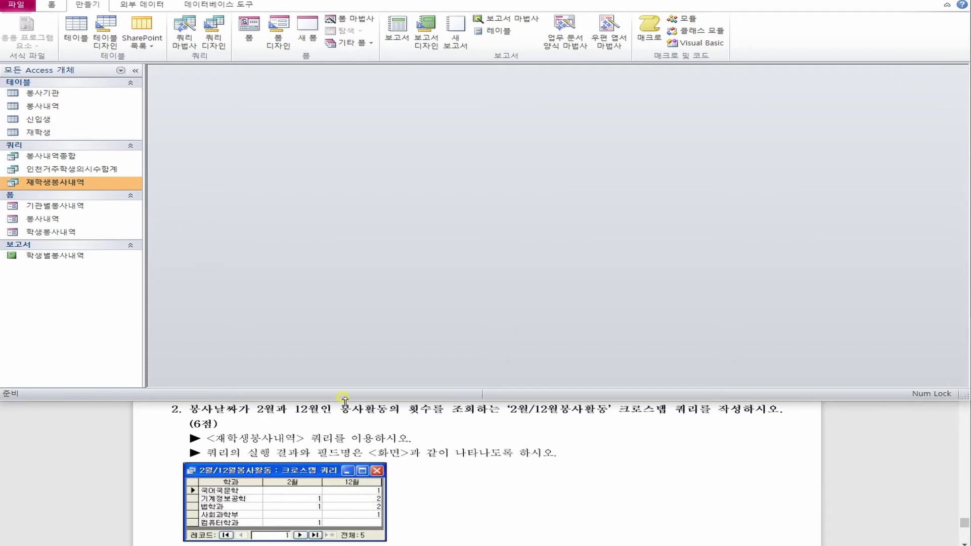
pyautogui.click(192, 50)
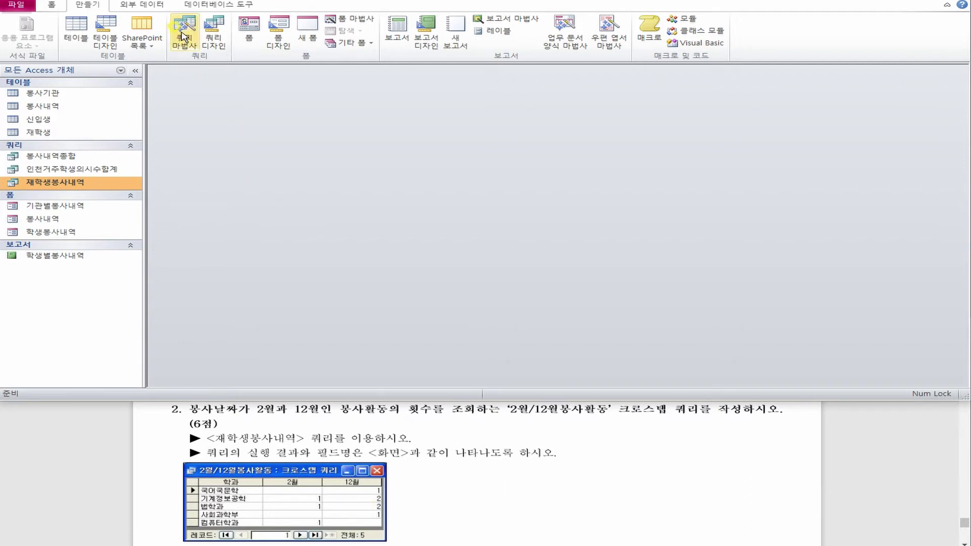
pyautogui.click(546, 115)
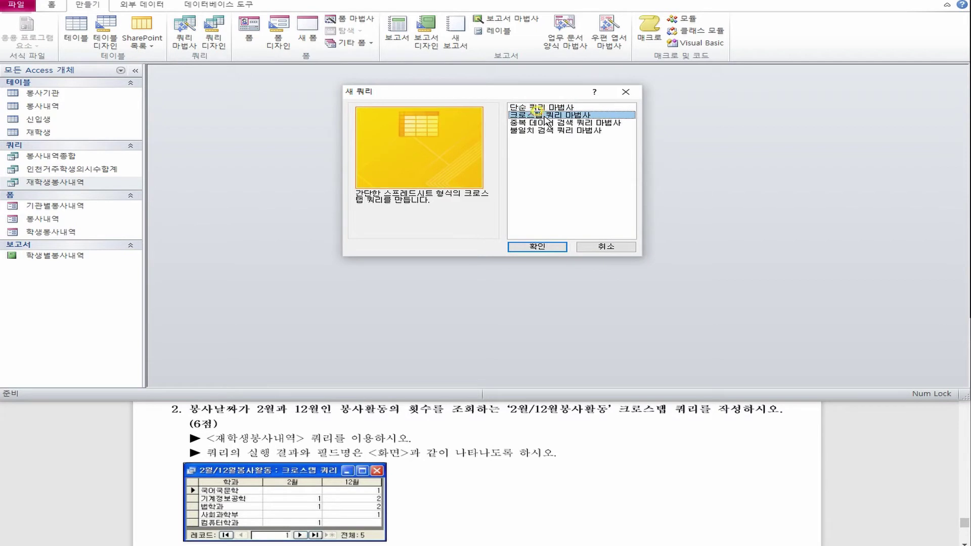
pyautogui.doubleClick(545, 115)
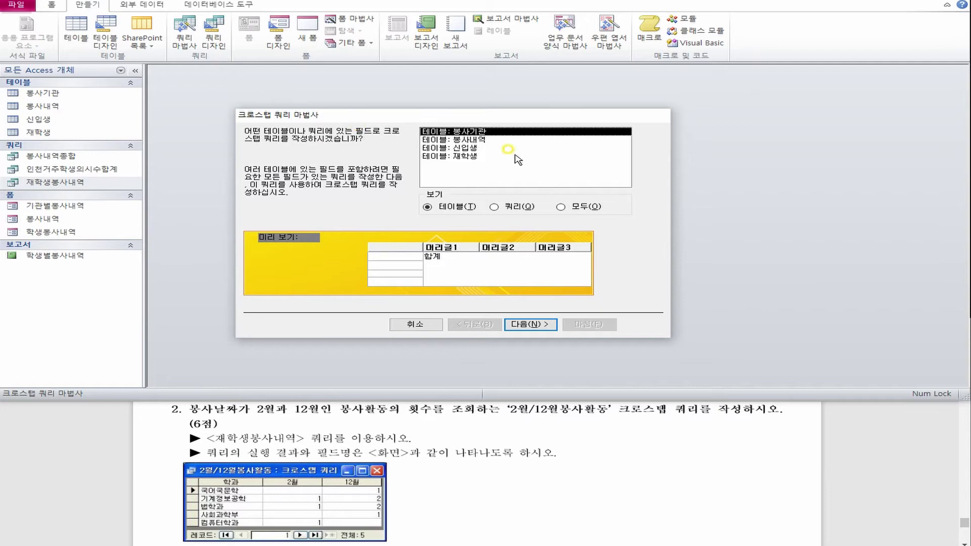
pyautogui.click(514, 208)
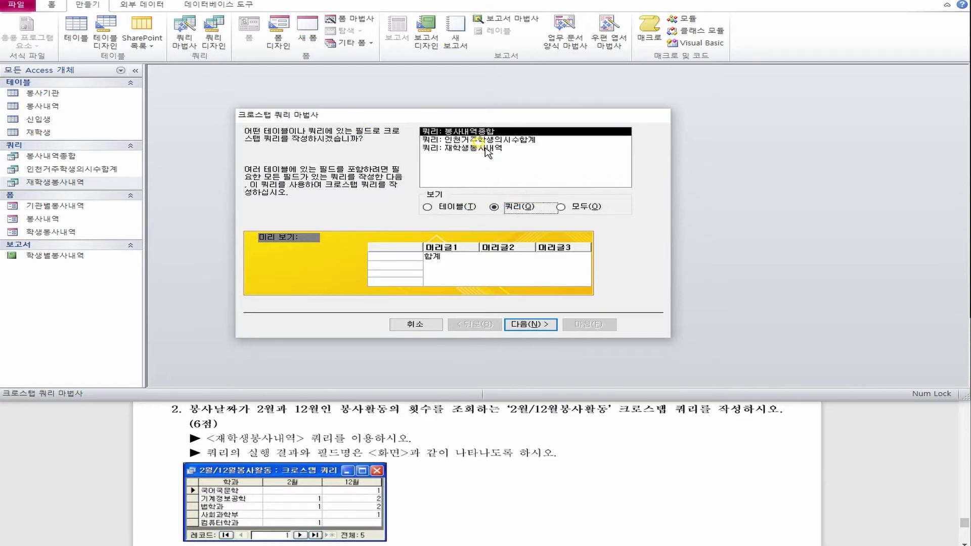
pyautogui.doubleClick(483, 148)
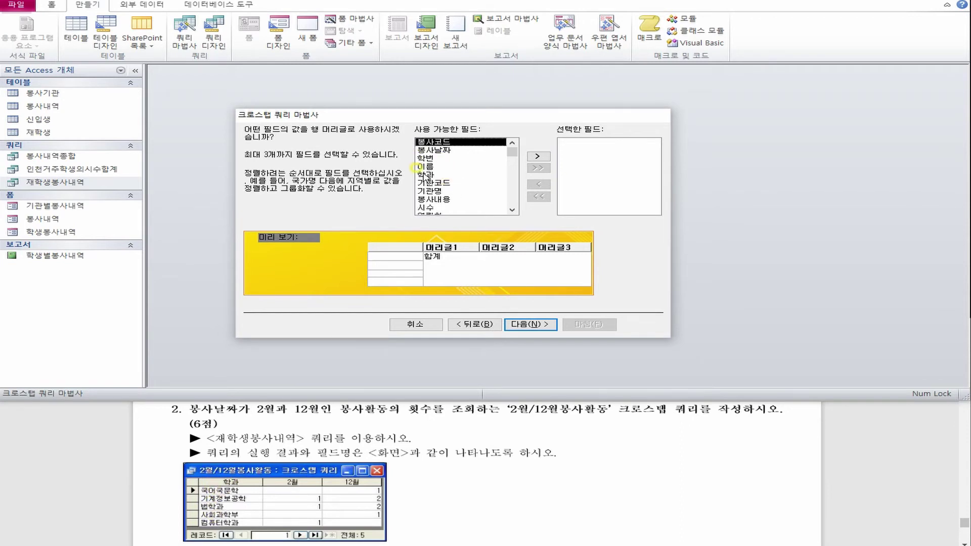
# Use 학과 as the crosstab's row heading and 봉사날짜 as its column heading.
pyautogui.doubleClick(427, 174)
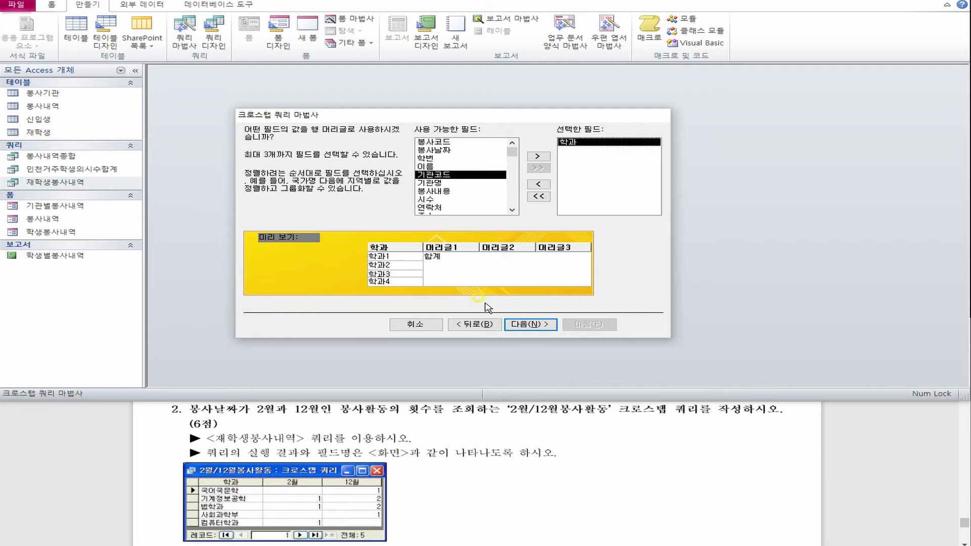
pyautogui.click(530, 324)
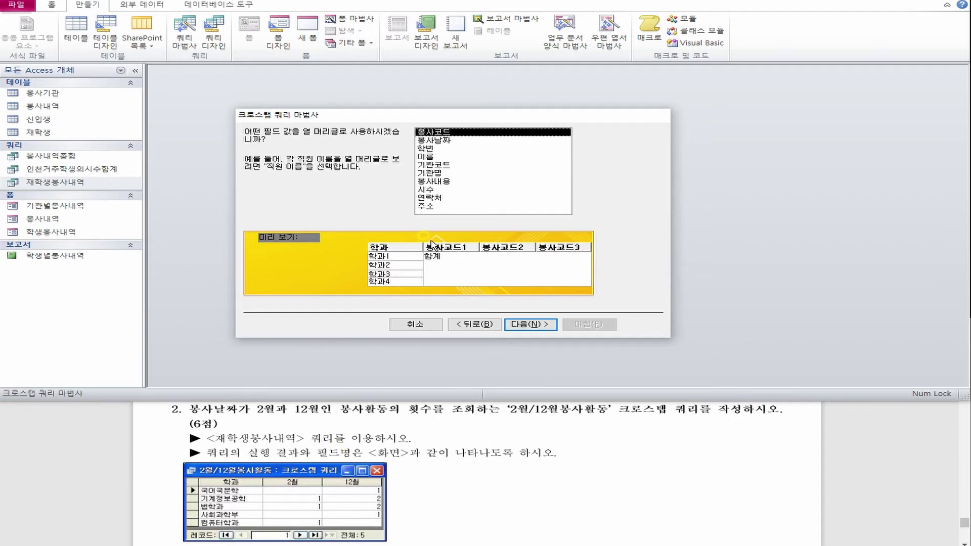
pyautogui.click(434, 140)
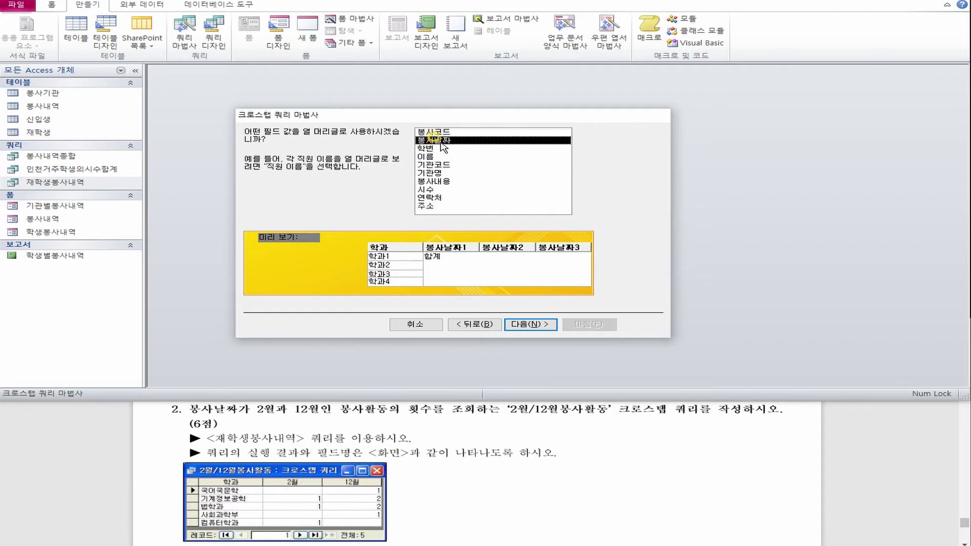
pyautogui.click(534, 325)
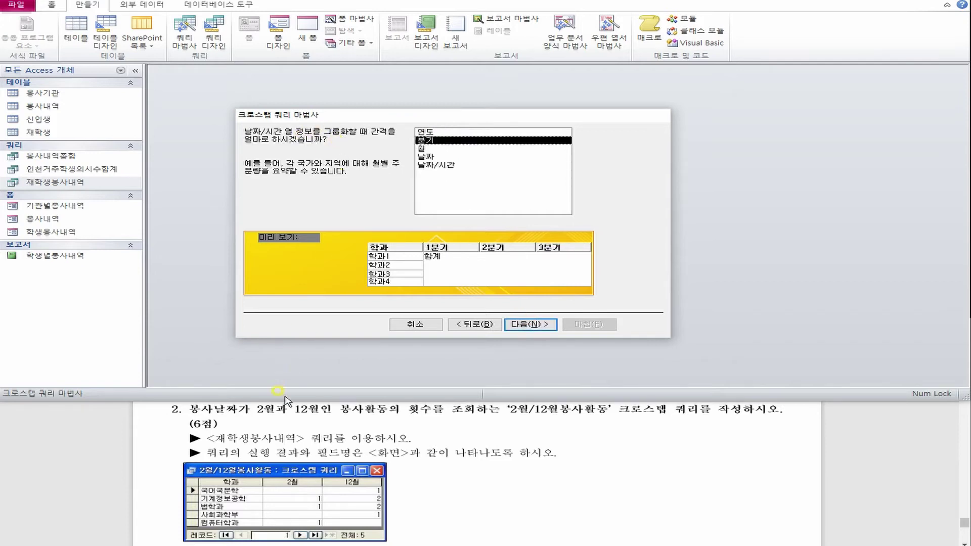
# Choose 날짜 as the interval for grouping the date column headings, after comparing it with 월.
pyautogui.click(433, 148)
pyautogui.click(474, 147)
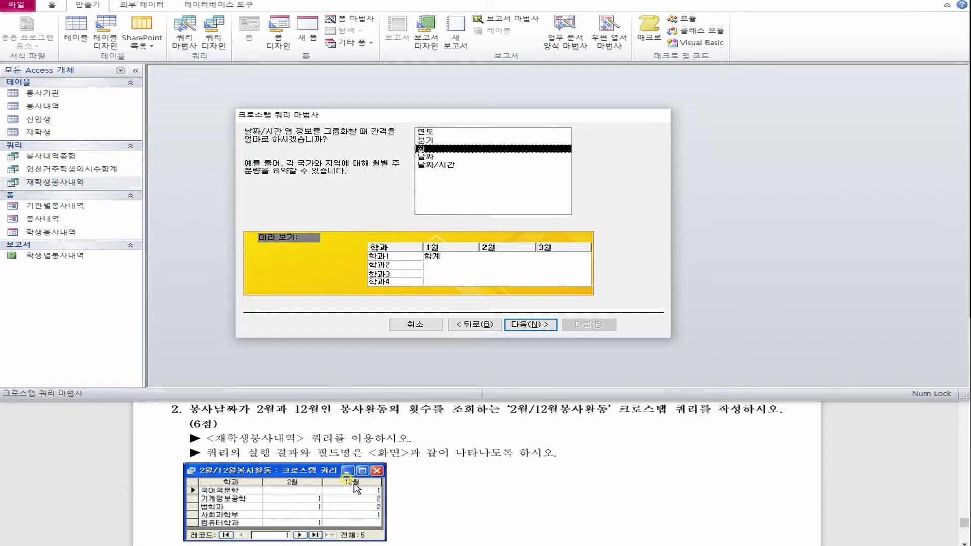
pyautogui.click(450, 155)
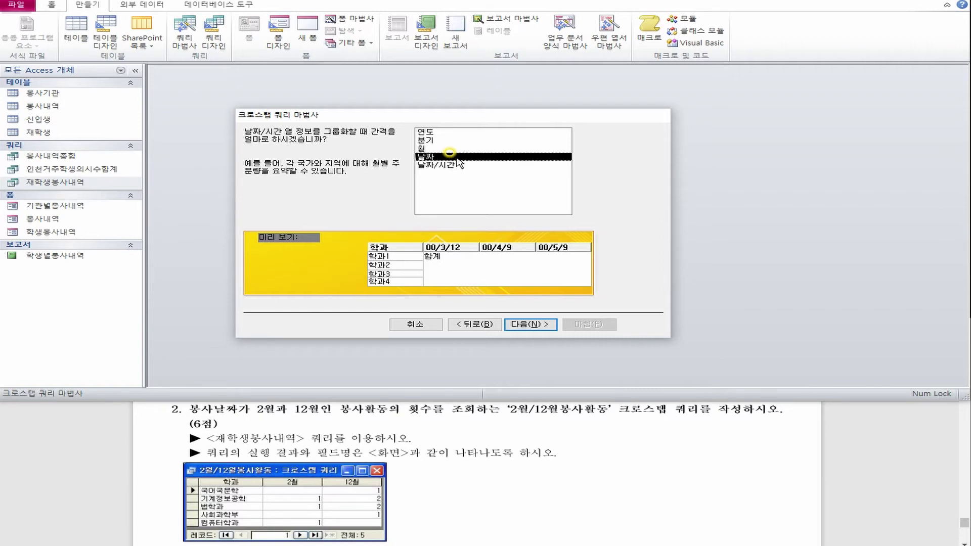
pyautogui.click(453, 149)
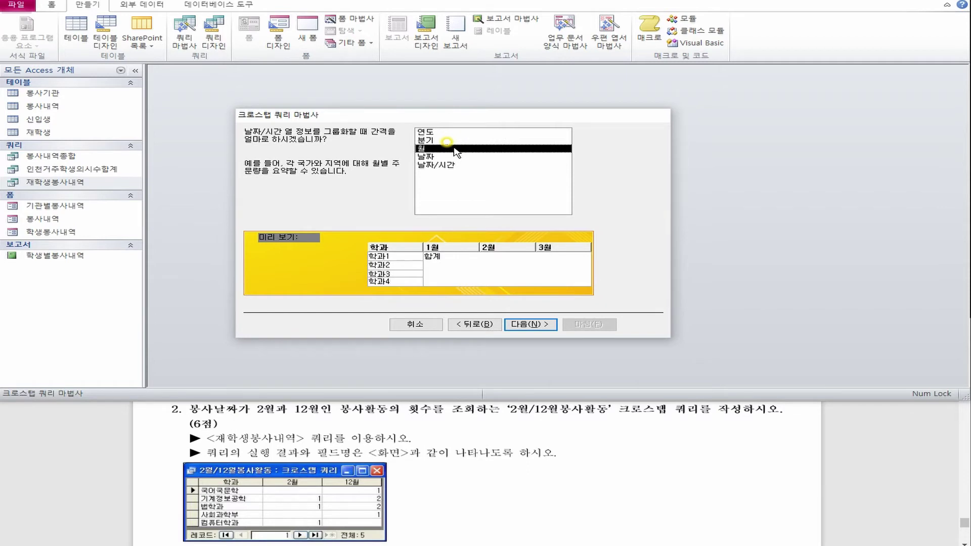
pyautogui.click(443, 156)
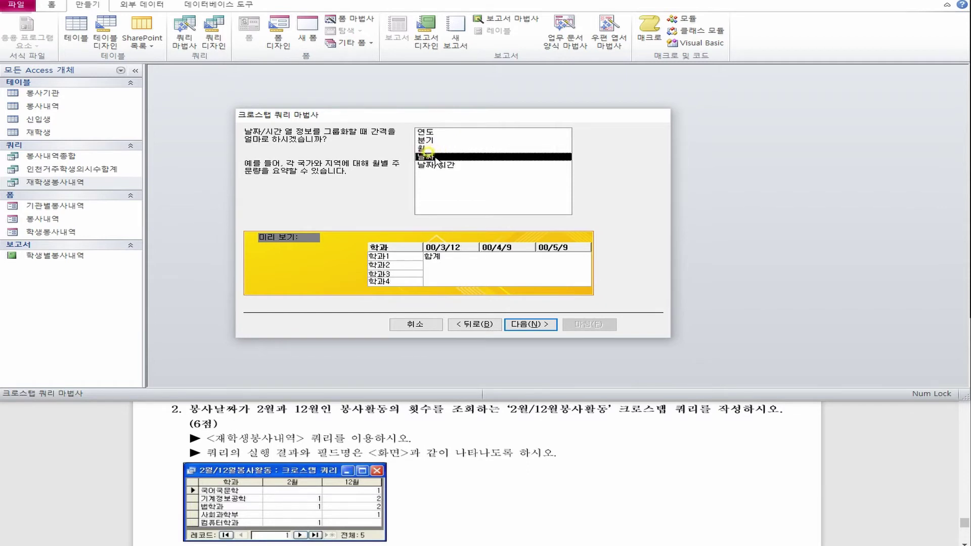
pyautogui.click(524, 324)
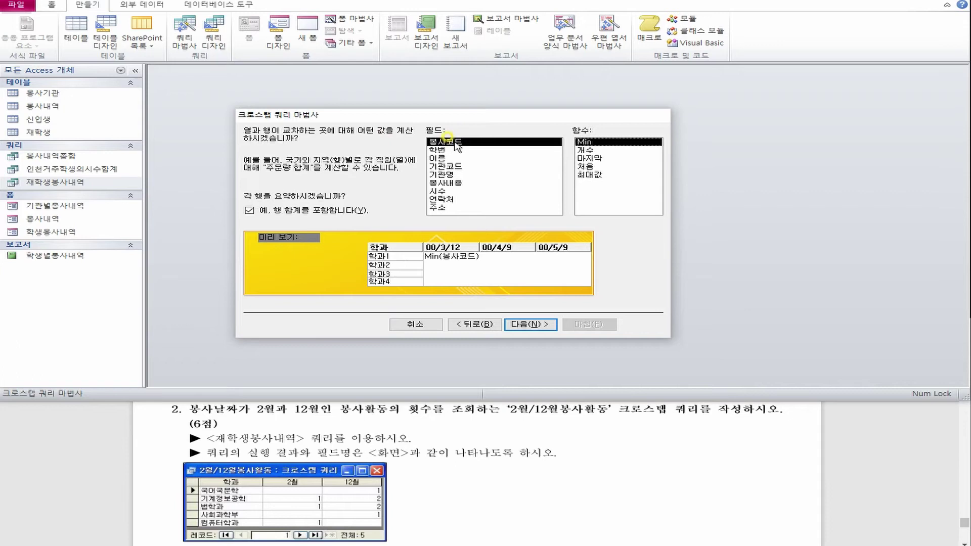
# Calculate the count (개수) of 봉사코드 at each intersection, keeping the row totals included.
pyautogui.click(641, 149)
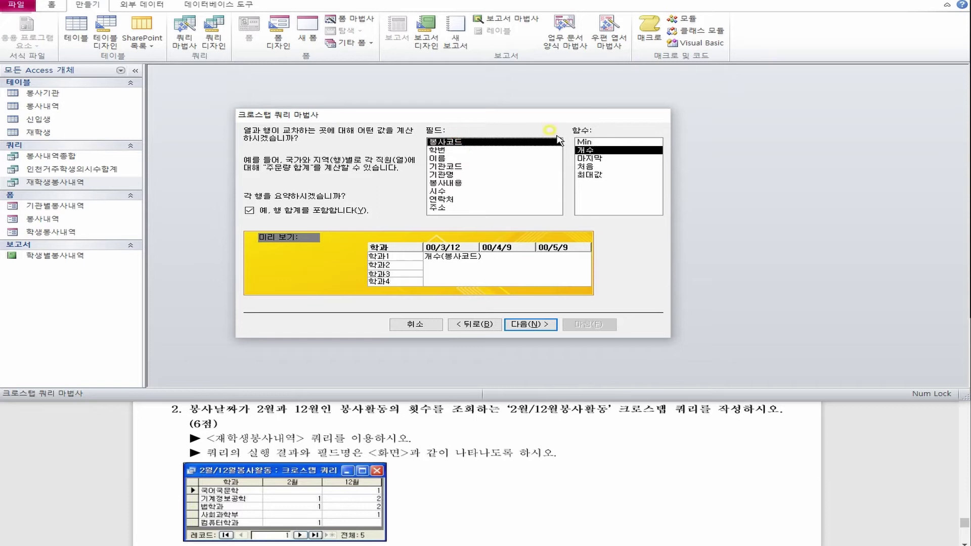
pyautogui.click(632, 150)
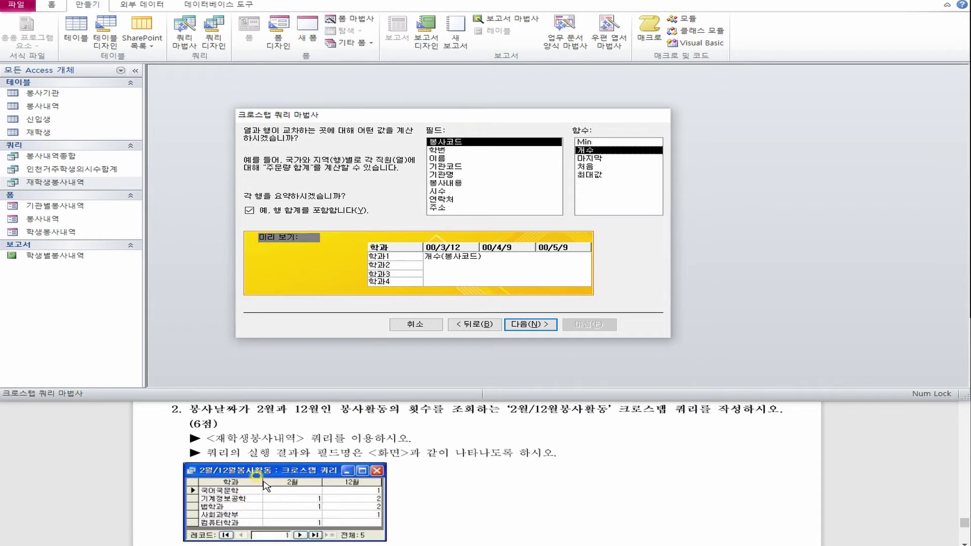
pyautogui.click(284, 210)
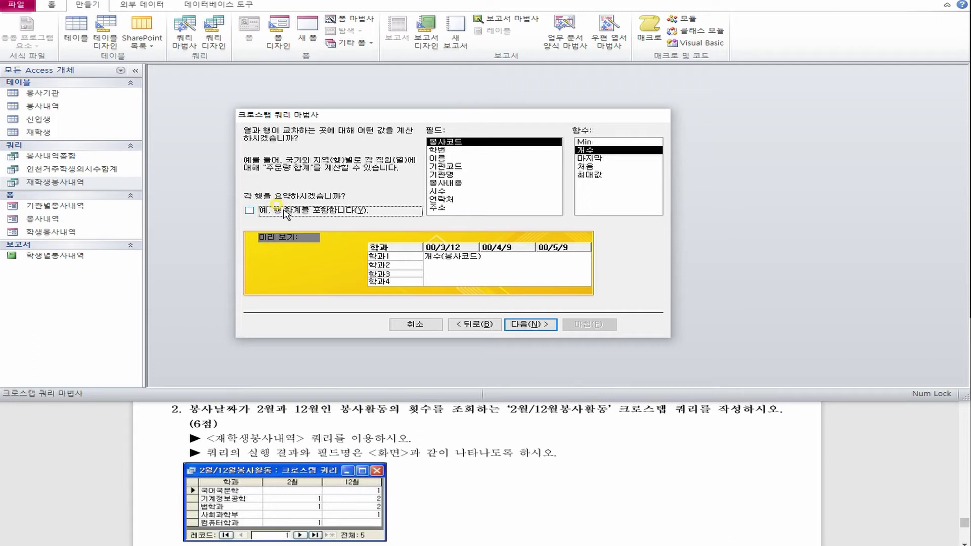
pyautogui.click(252, 210)
pyautogui.click(526, 323)
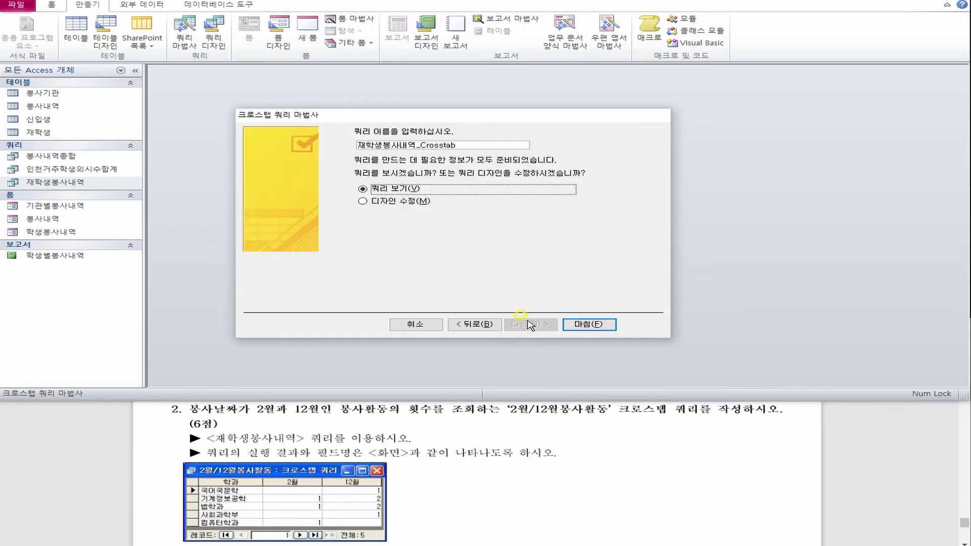
# Name the crosstab query 2월/12월봉사활동 and finish the wizard to view its results.
pyautogui.click(164, 143)
pyautogui.write('2')
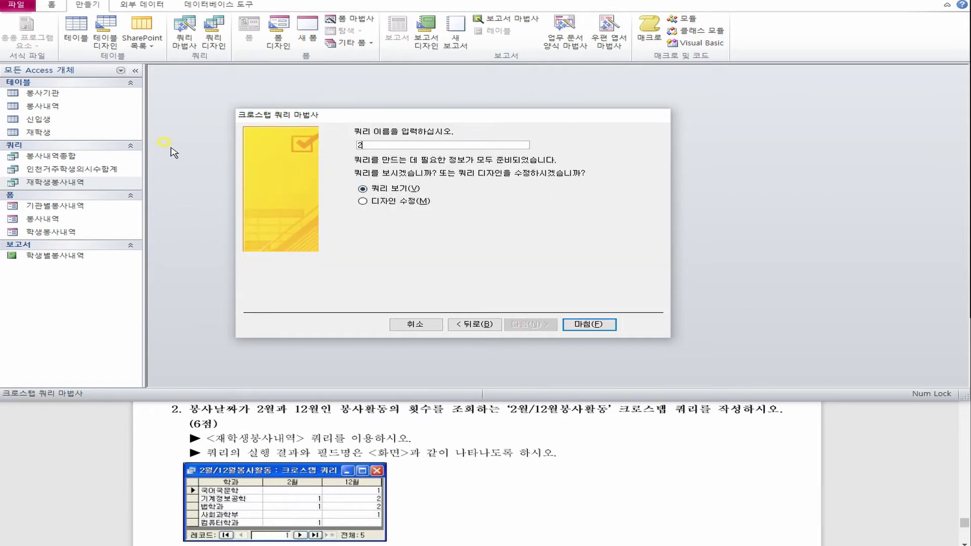
pyautogui.write('월/12우ㄹ봉사')
pyautogui.write('활동')
pyautogui.click(611, 327)
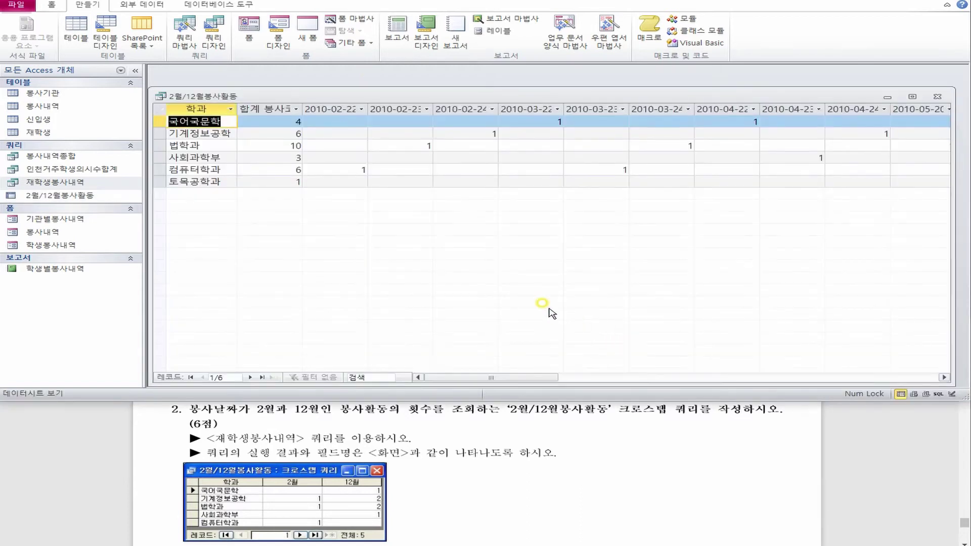
# Fit the widths of the 합계 봉사코드 and first date columns to their contents.
pyautogui.doubleClick(305, 108)
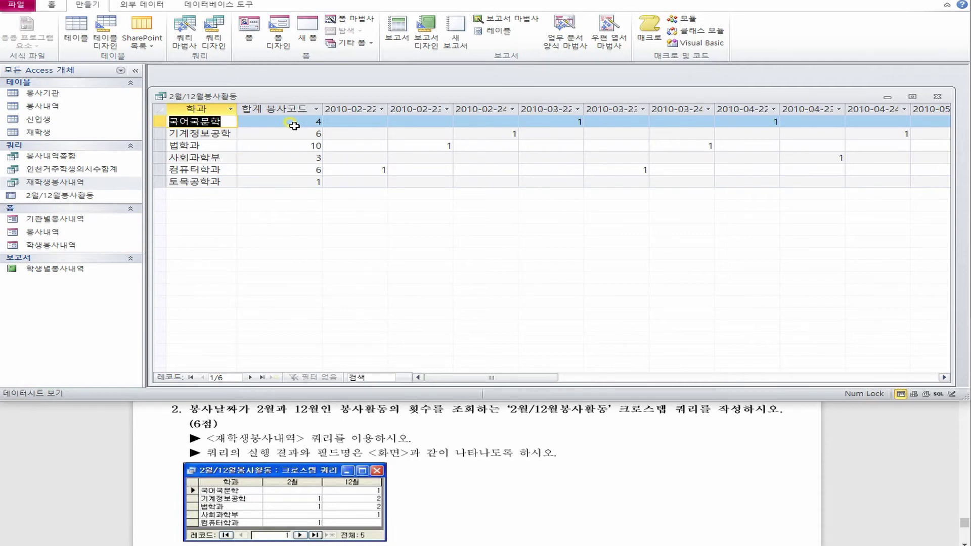
pyautogui.doubleClick(387, 109)
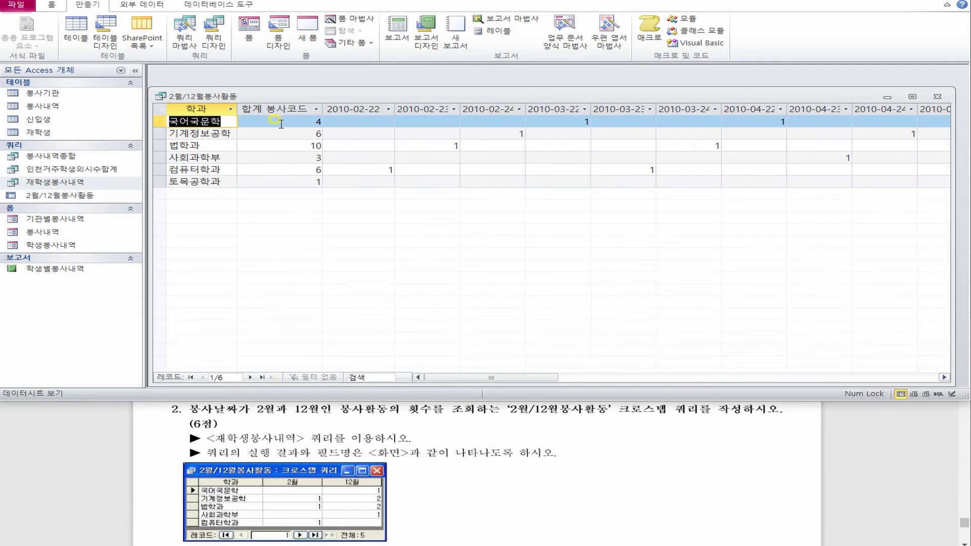
# In the query's design, replace the column heading expression with month(봉사날짜) and run the query.
pyautogui.rightClick(186, 95)
pyautogui.click(238, 142)
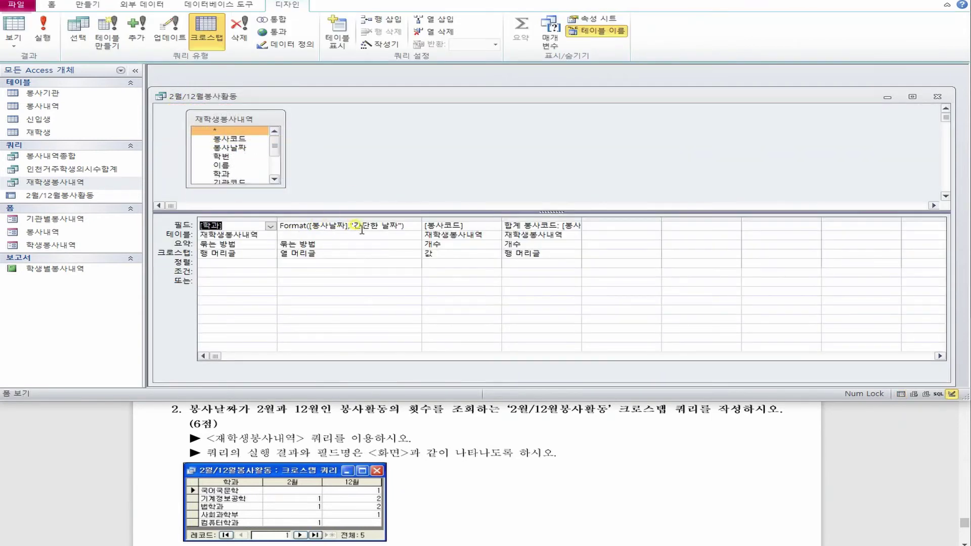
pyautogui.click(399, 226)
pyautogui.moveTo(399, 226); pyautogui.dragTo(418, 363)
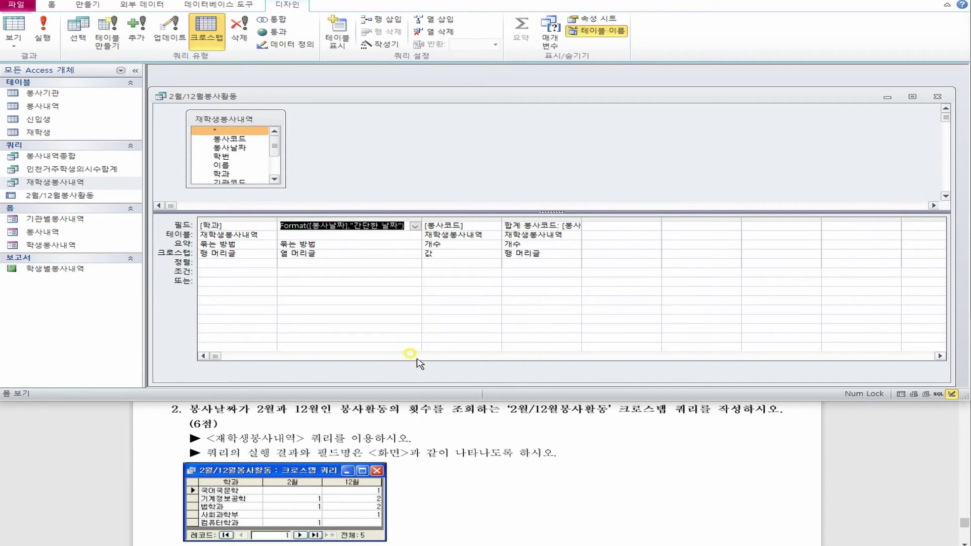
pyautogui.write('month(')
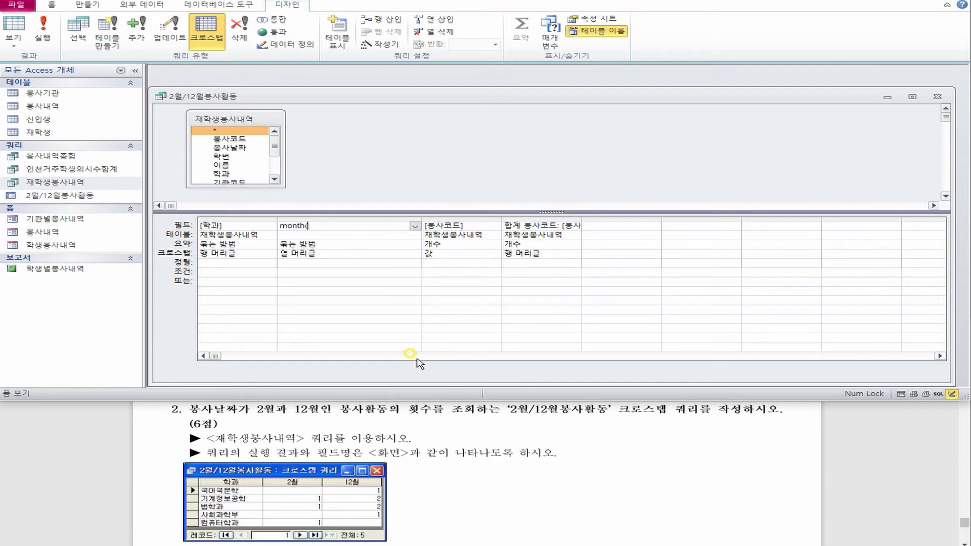
pyautogui.write('봉사날짜)')
pyautogui.press('Tab')
pyautogui.click(43, 31)
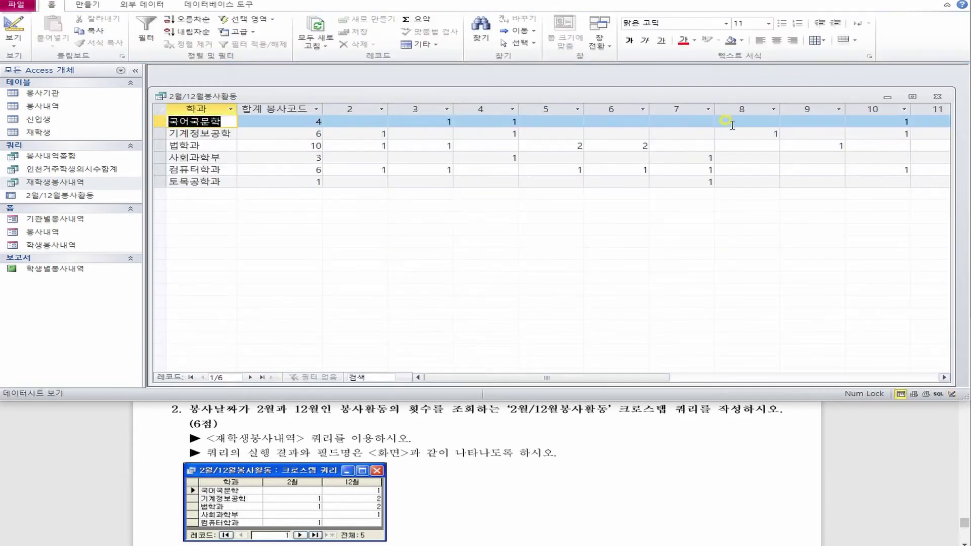
# Append & "월" to the month column heading expression in the query's design and run the query.
pyautogui.click(391, 226)
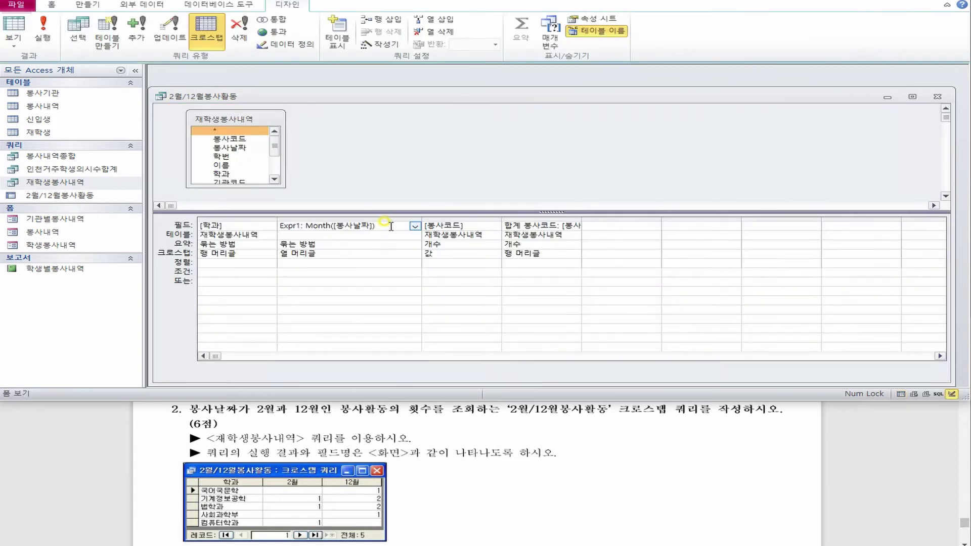
pyautogui.write('& "월"')
pyautogui.press('Tab')
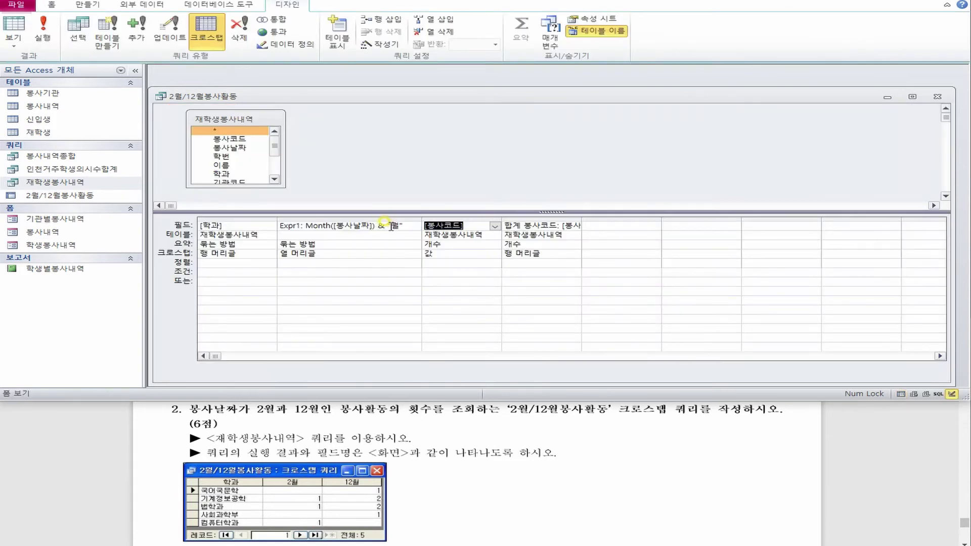
pyautogui.click(43, 30)
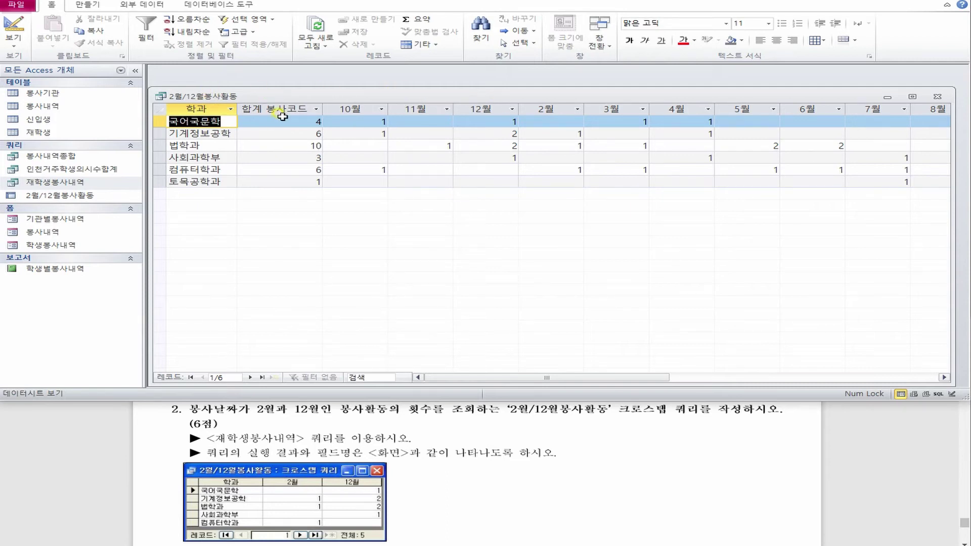
# Delete the 합계 봉사코드 row heading column from the query's design grid.
pyautogui.rightClick(215, 96)
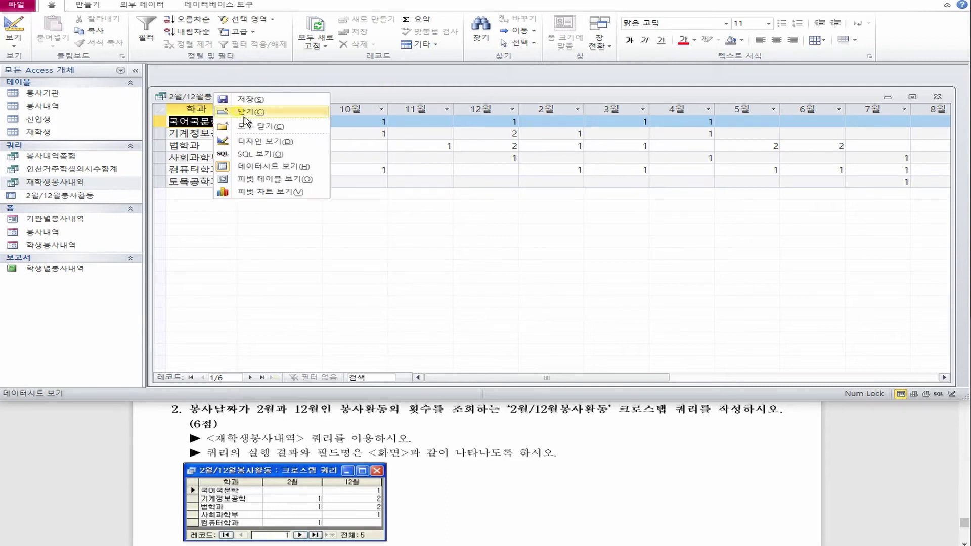
pyautogui.click(243, 148)
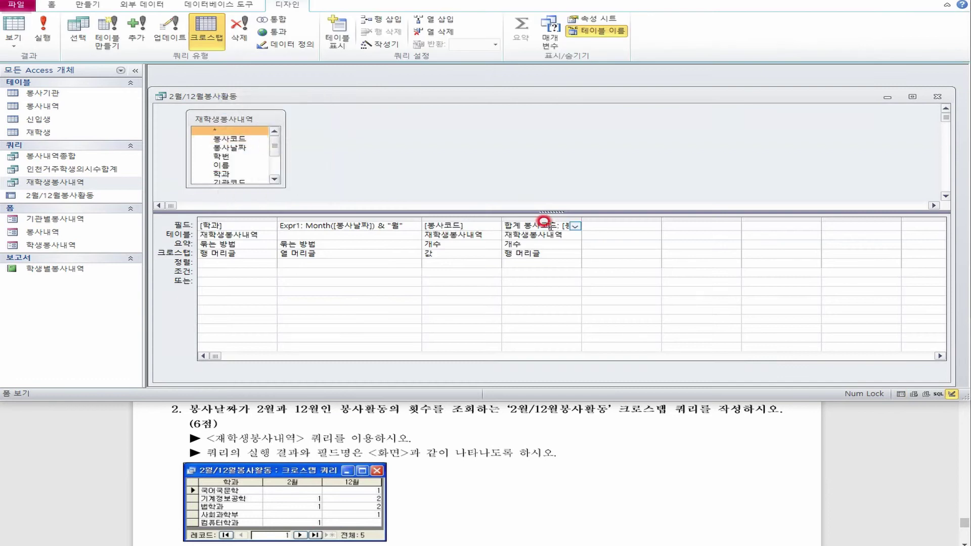
pyautogui.click(420, 32)
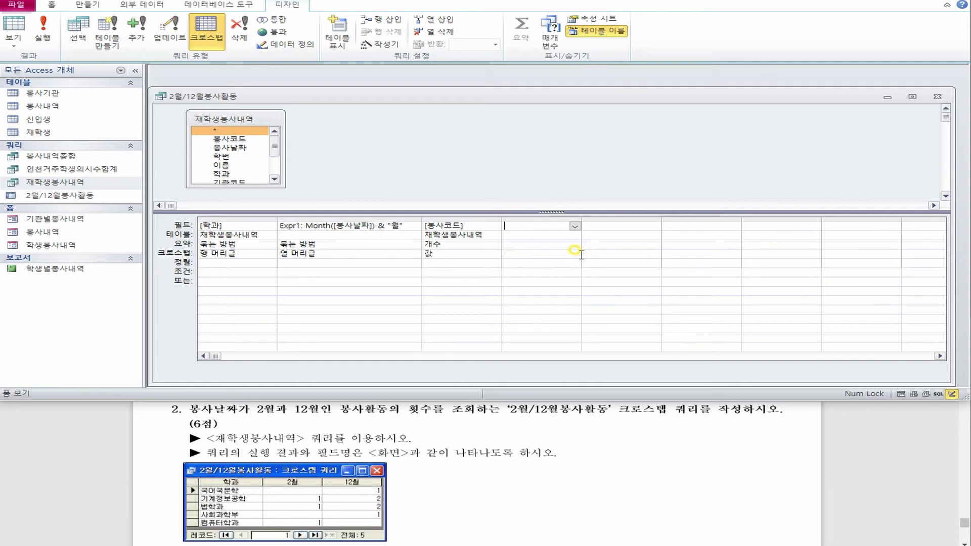
# Add 봉사날짜 to the first empty column of the query's design grid and turn it into month(봉사날짜).
pyautogui.click(221, 147)
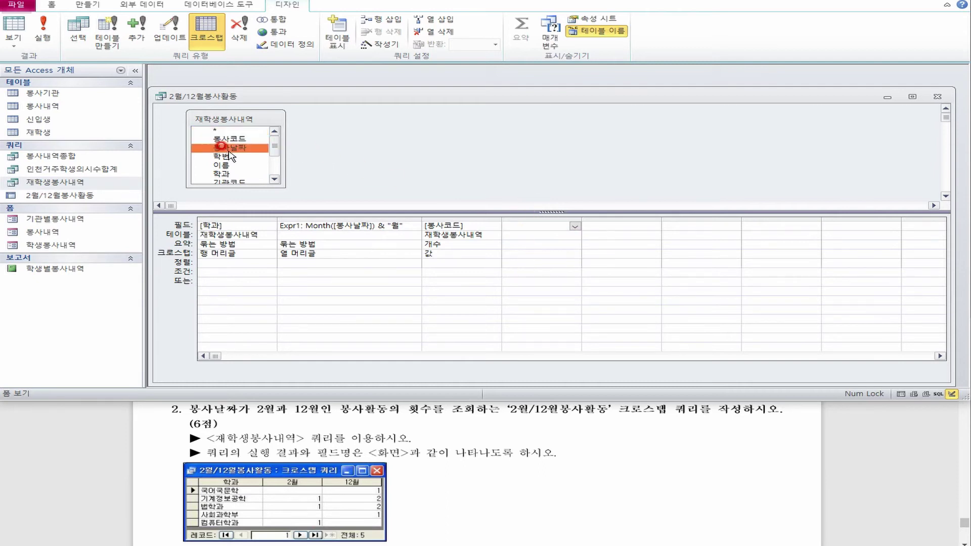
pyautogui.moveTo(221, 147); pyautogui.dragTo(640, 220)
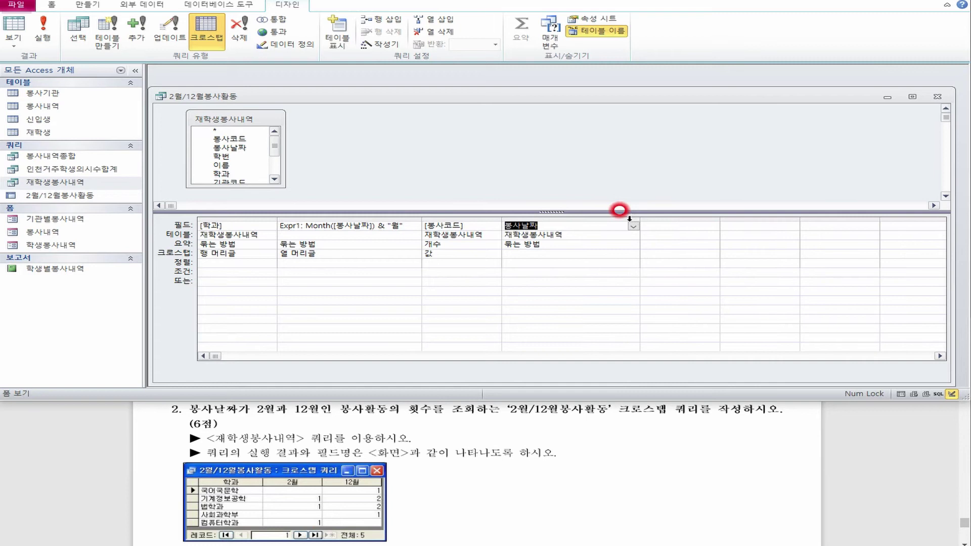
pyautogui.click(505, 223)
pyautogui.write('month(')
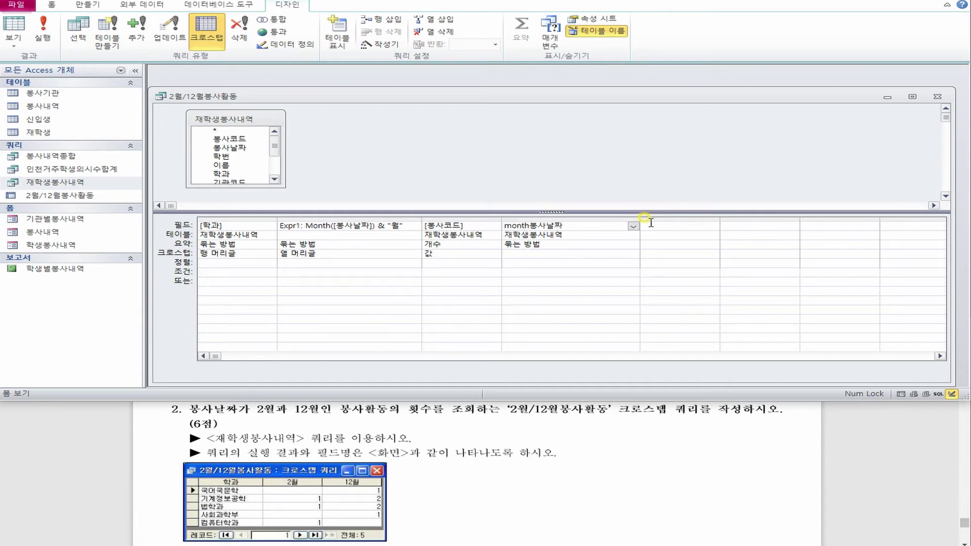
pyautogui.press('End')
pyautogui.write(')')
pyautogui.press('Tab')
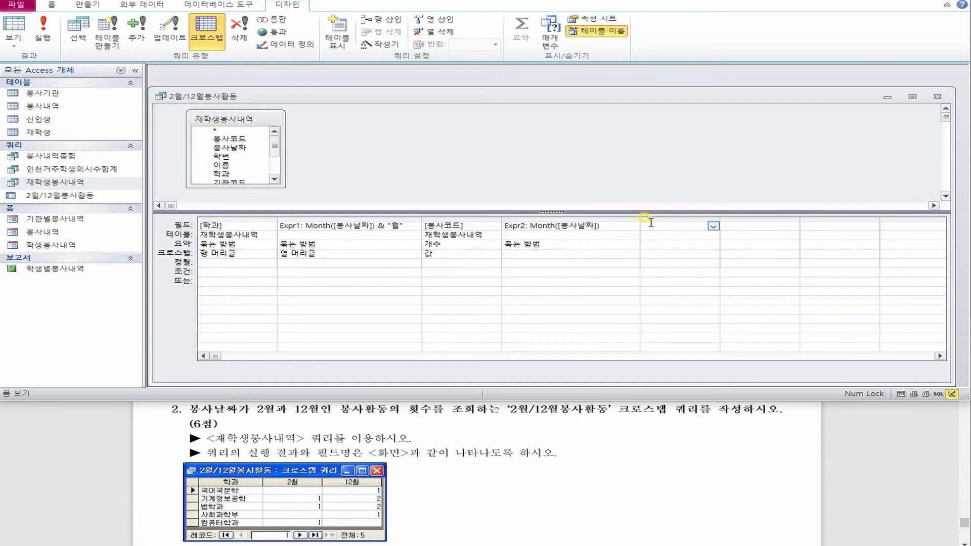
pyautogui.click(632, 253)
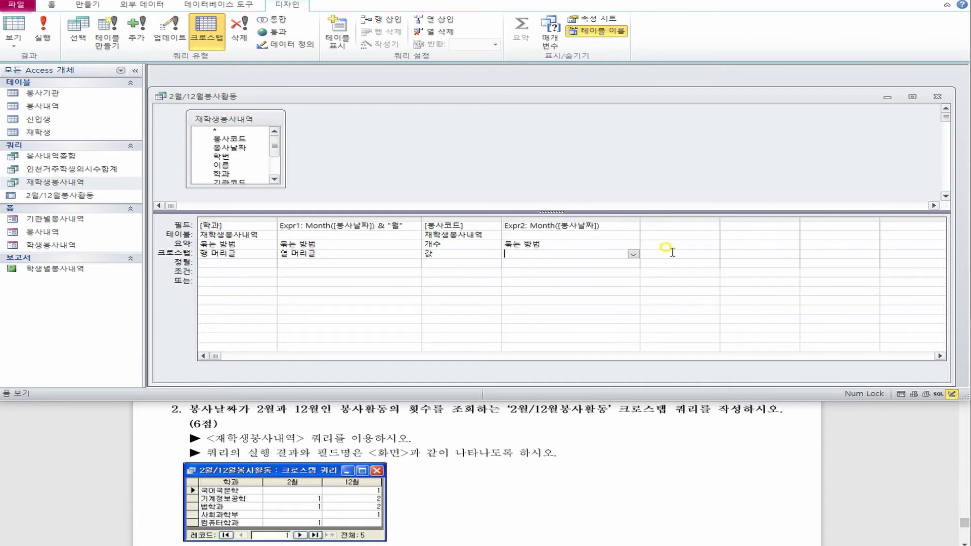
pyautogui.click(218, 254)
pyautogui.click(357, 253)
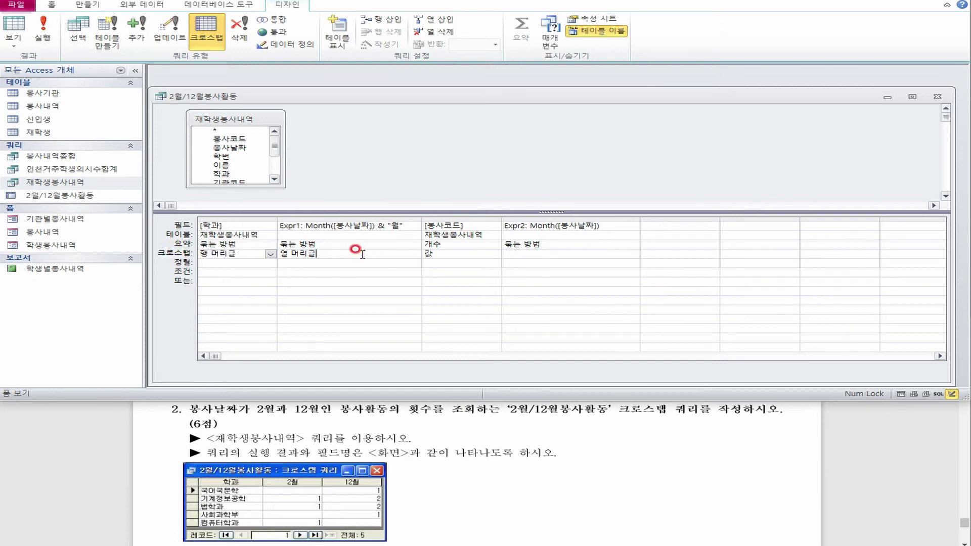
pyautogui.click(237, 253)
pyautogui.click(338, 254)
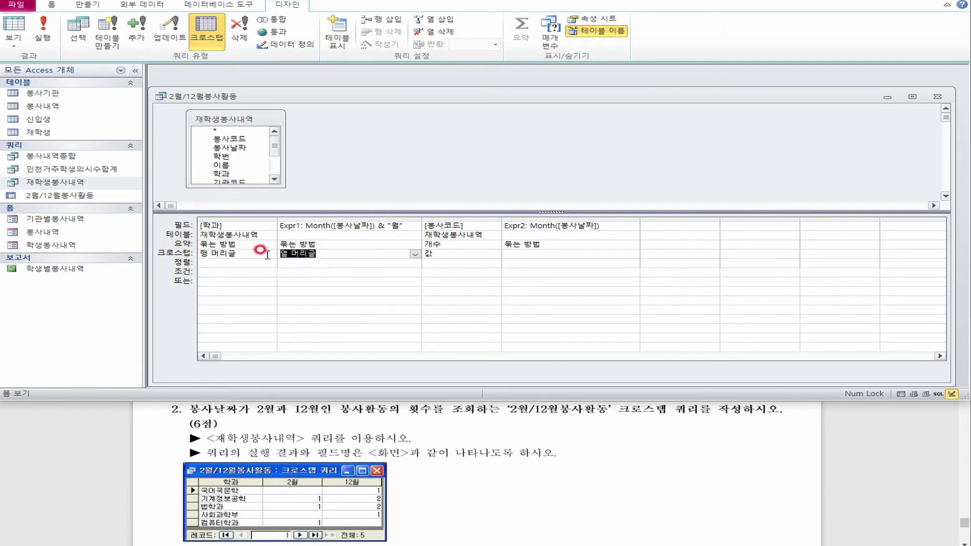
pyautogui.click(430, 253)
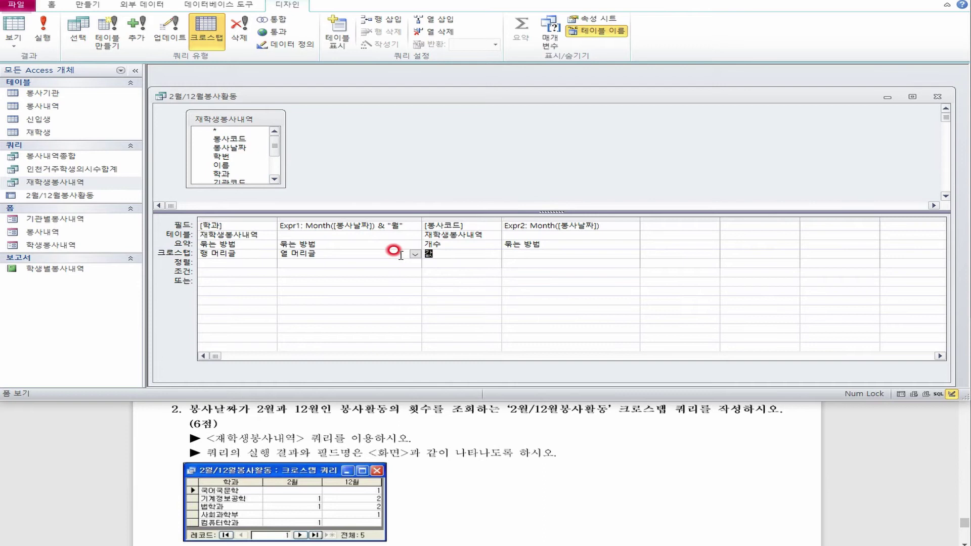
# Set the new month column's summary to 조건 with the criterion 2 or 12, and view the query's results.
pyautogui.click(508, 243)
pyautogui.click(632, 244)
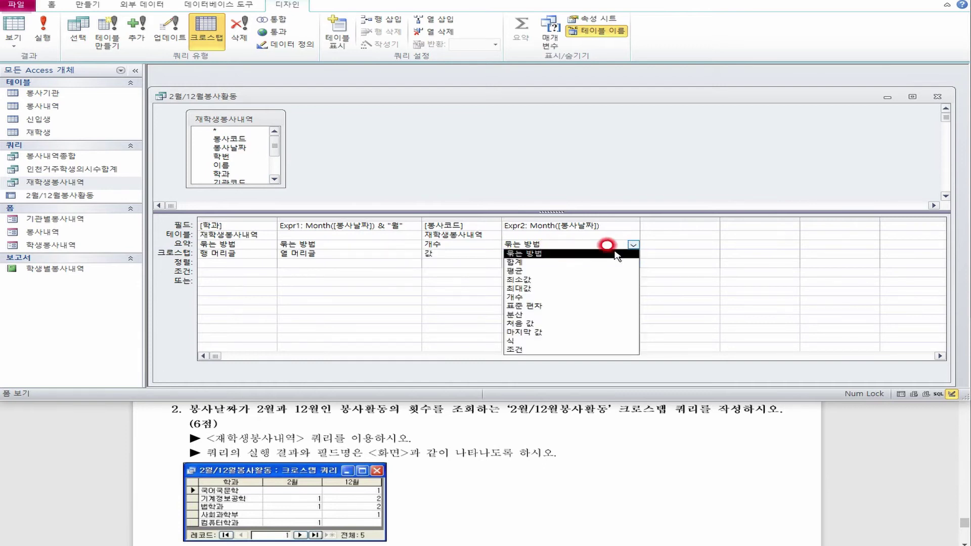
pyautogui.click(528, 350)
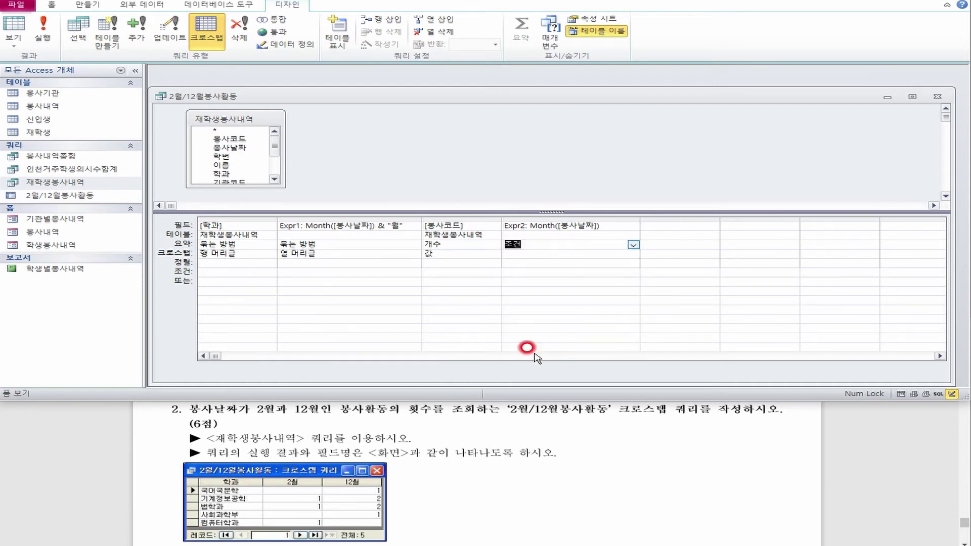
pyautogui.click(500, 275)
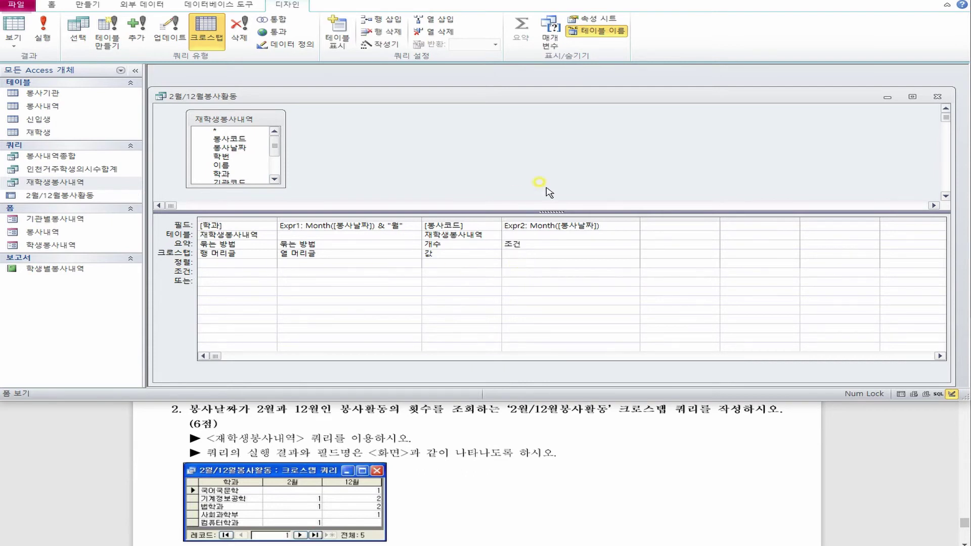
pyautogui.write('2 or 12')
pyautogui.press('Tab')
pyautogui.doubleClick(550, 226)
pyautogui.click(557, 228)
pyautogui.click(13, 28)
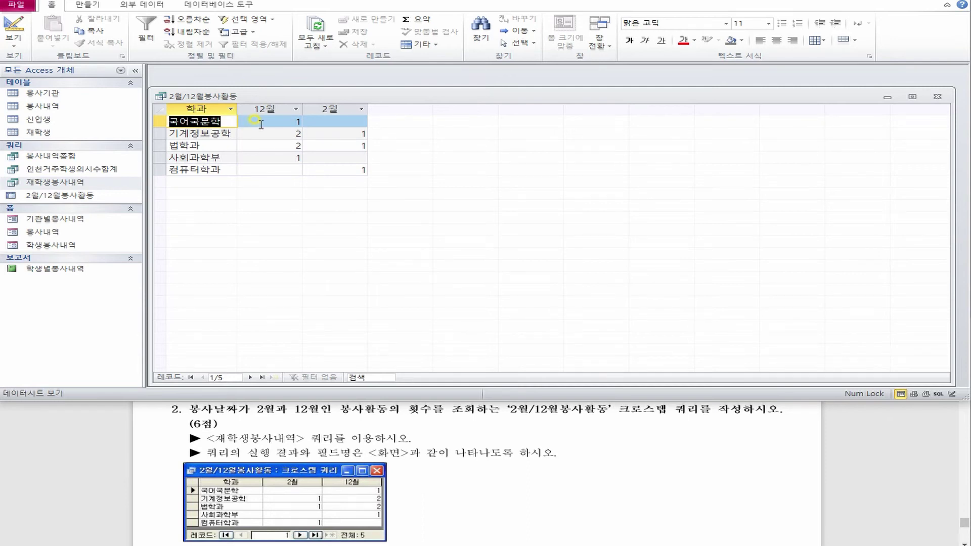
# In the query's design, sort the month column heading by 내림차순 and run the query.
pyautogui.rightClick(199, 98)
pyautogui.click(248, 144)
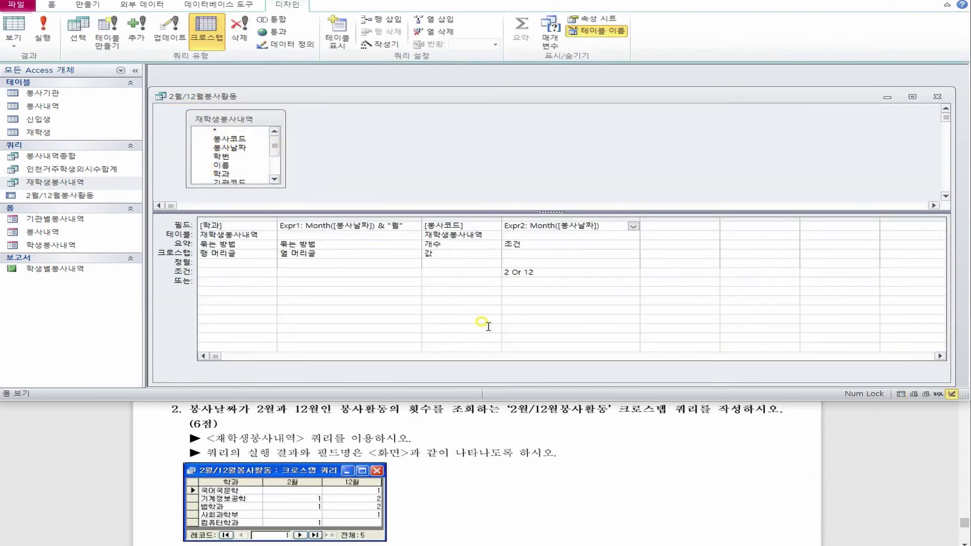
pyautogui.click(414, 263)
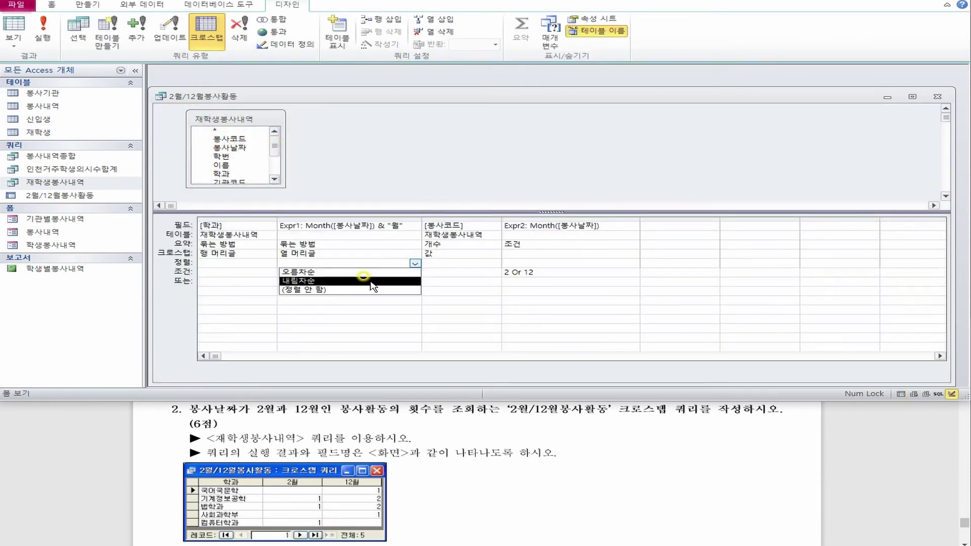
pyautogui.click(318, 282)
pyautogui.click(44, 44)
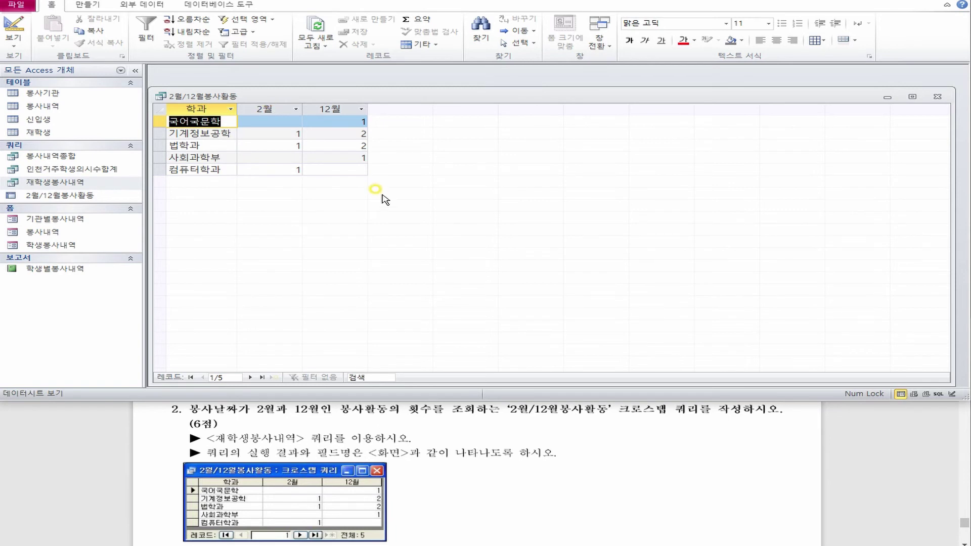
# Return to the query's design, close it with the changes saved, and reopen 2월/12월봉사활동.
pyautogui.rightClick(194, 97)
pyautogui.click(247, 147)
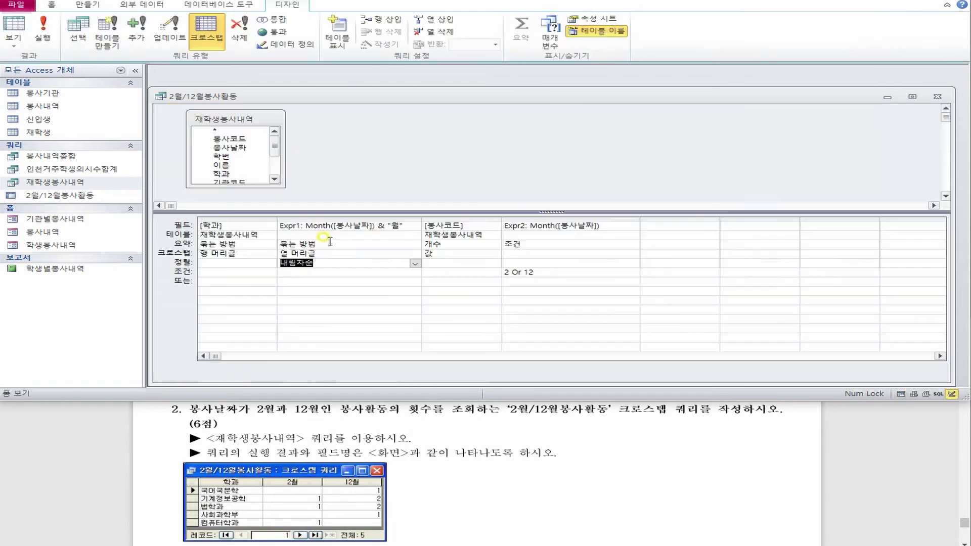
pyautogui.click(937, 96)
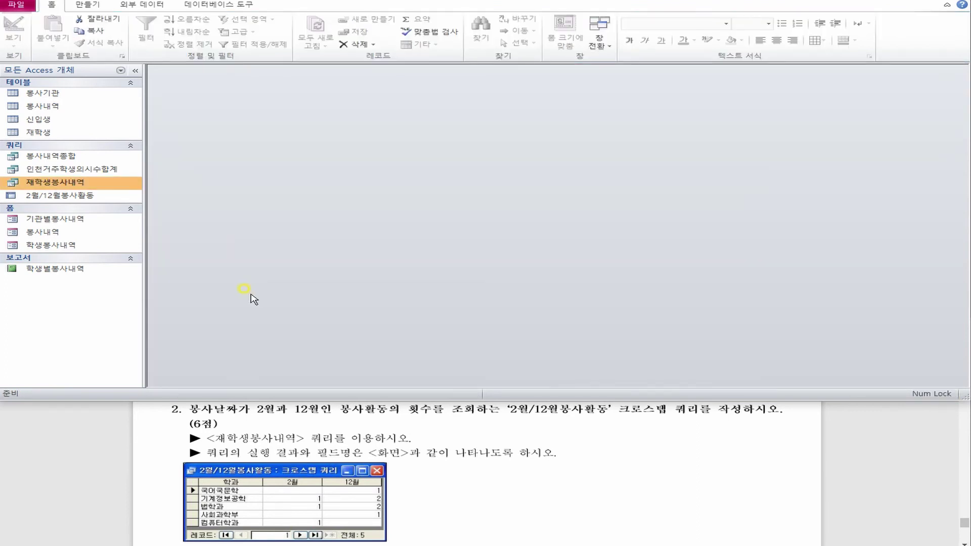
pyautogui.doubleClick(78, 200)
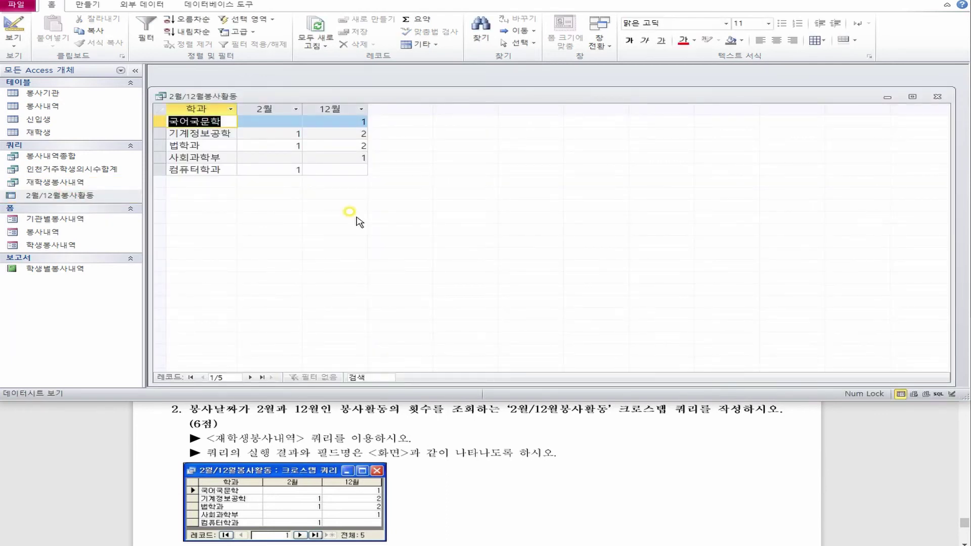
# Open the query's design and fit the month expression and 봉사코드 count columns to their contents.
pyautogui.rightClick(221, 97)
pyautogui.click(254, 131)
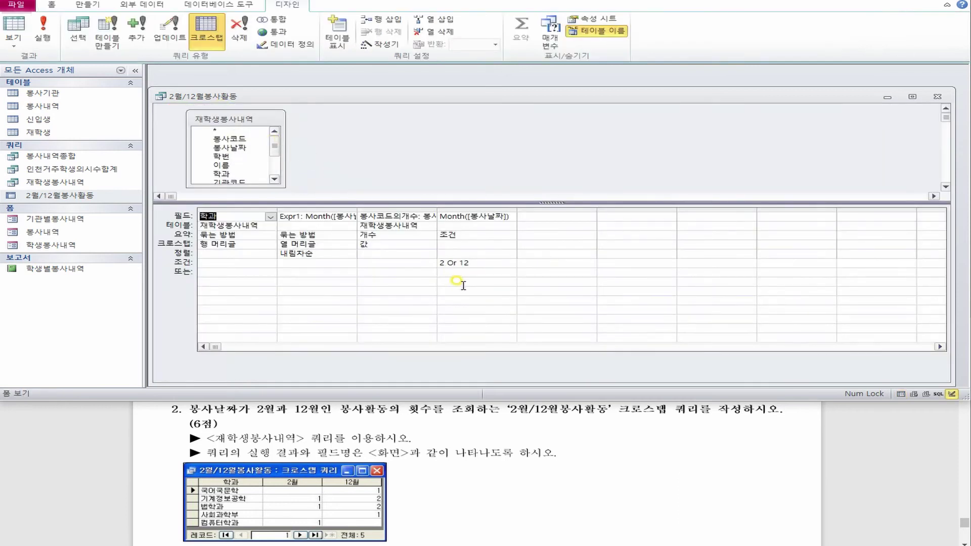
pyautogui.doubleClick(356, 207)
pyautogui.click(357, 216)
pyautogui.moveTo(403, 216); pyautogui.dragTo(279, 217)
pyautogui.click(353, 269)
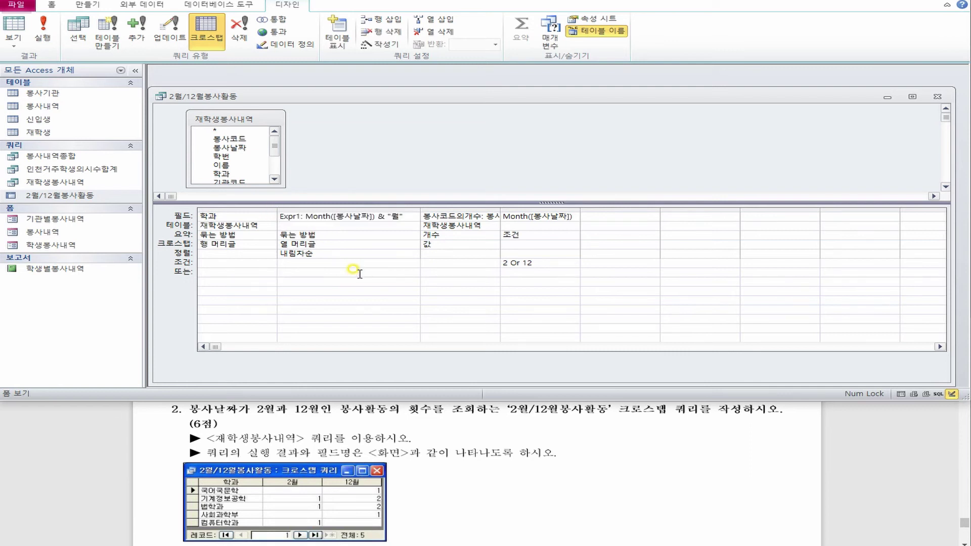
pyautogui.doubleClick(500, 208)
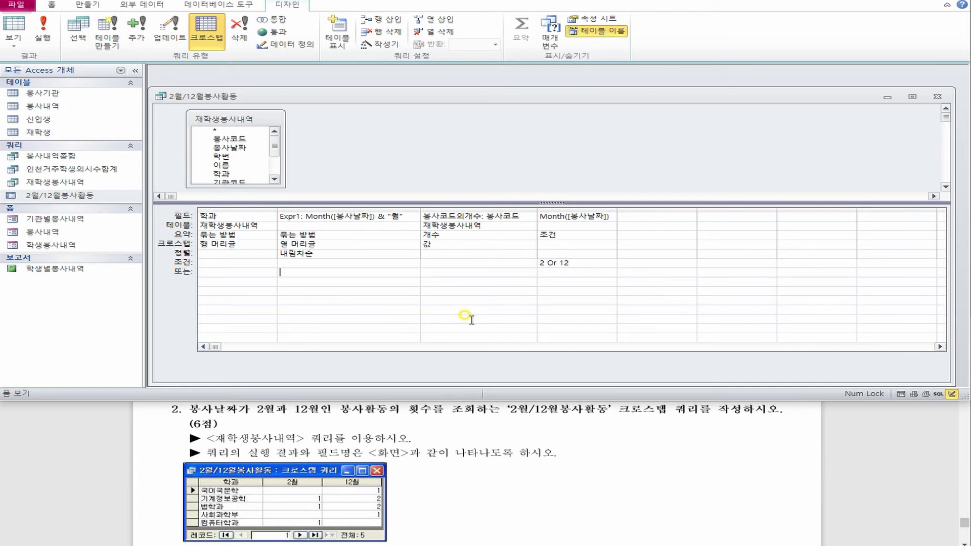
pyautogui.click(271, 244)
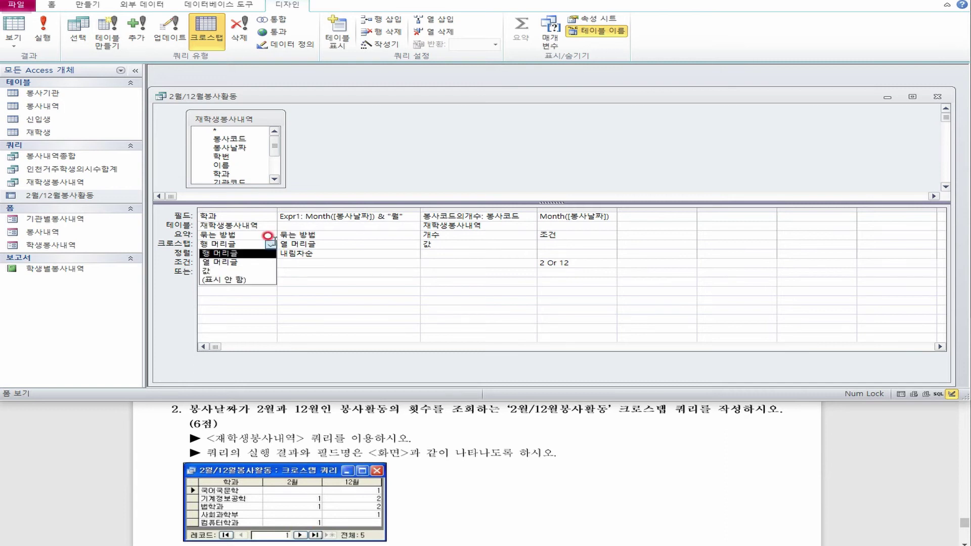
pyautogui.click(327, 243)
pyautogui.click(566, 243)
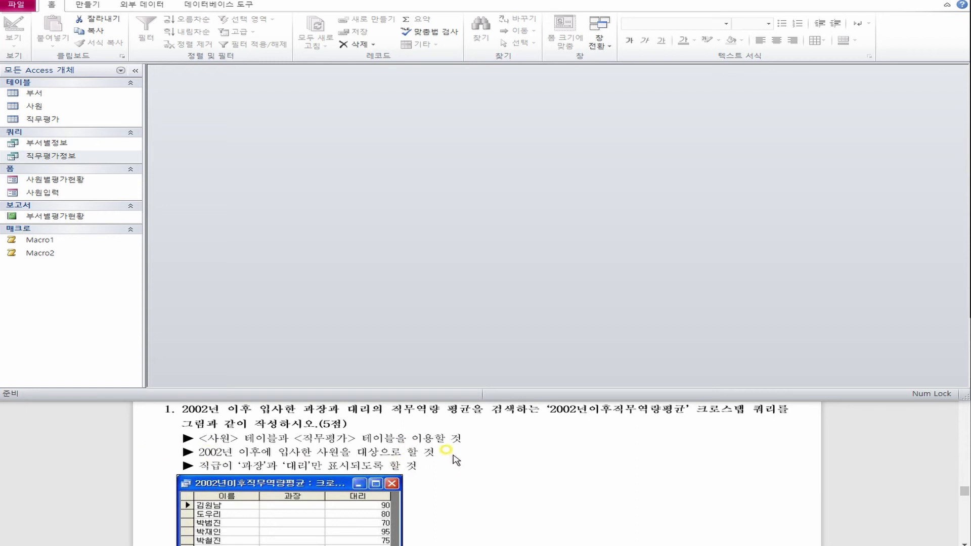
# Start a new query in design view with the 사원 and 직무평가 tables, and enlarge the 직무평가 field list to show all its fields.
pyautogui.click(251, 145)
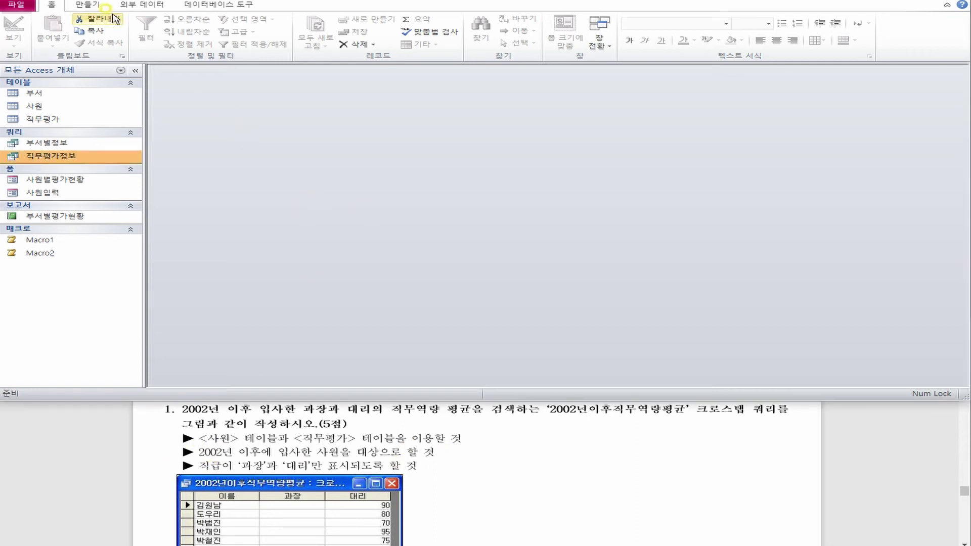
pyautogui.click(90, 5)
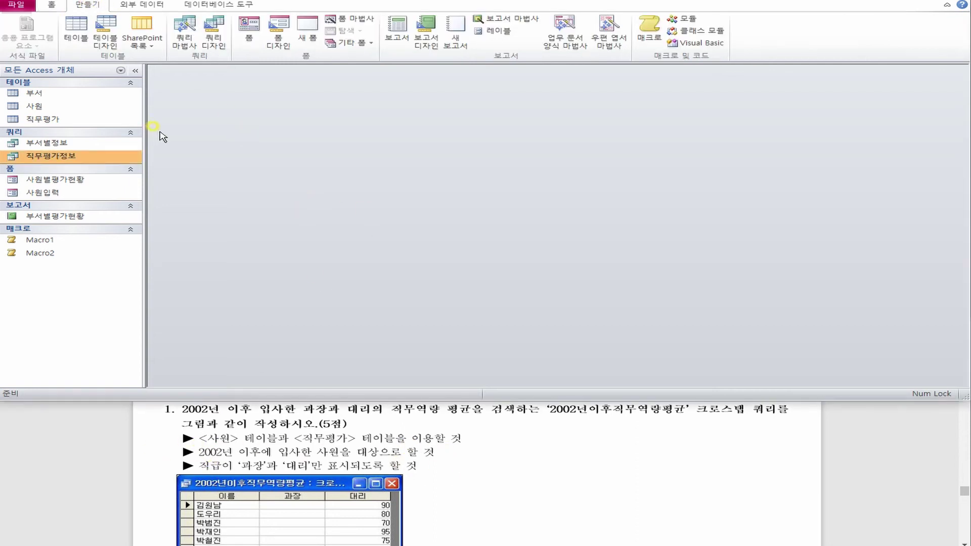
pyautogui.click(214, 33)
pyautogui.moveTo(486, 247); pyautogui.dragTo(464, 187)
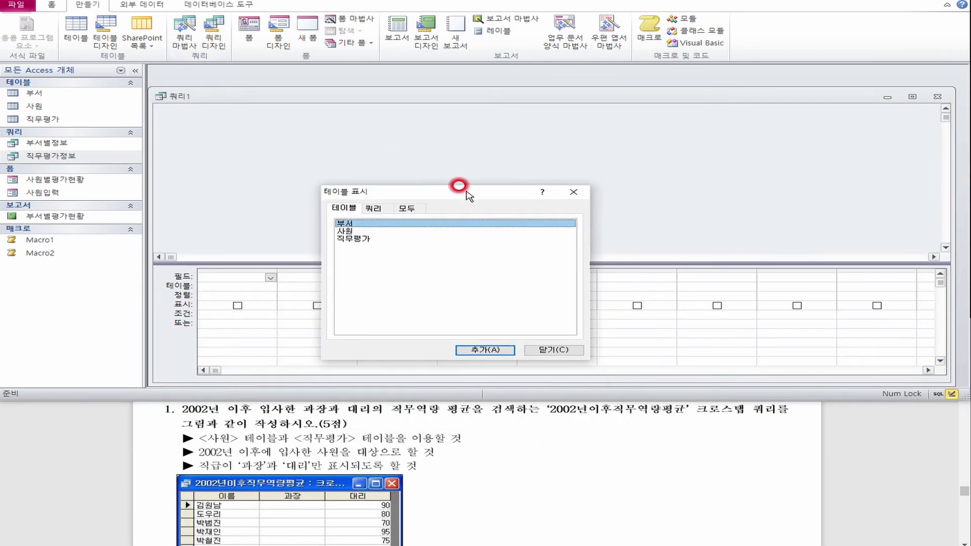
pyautogui.doubleClick(354, 231)
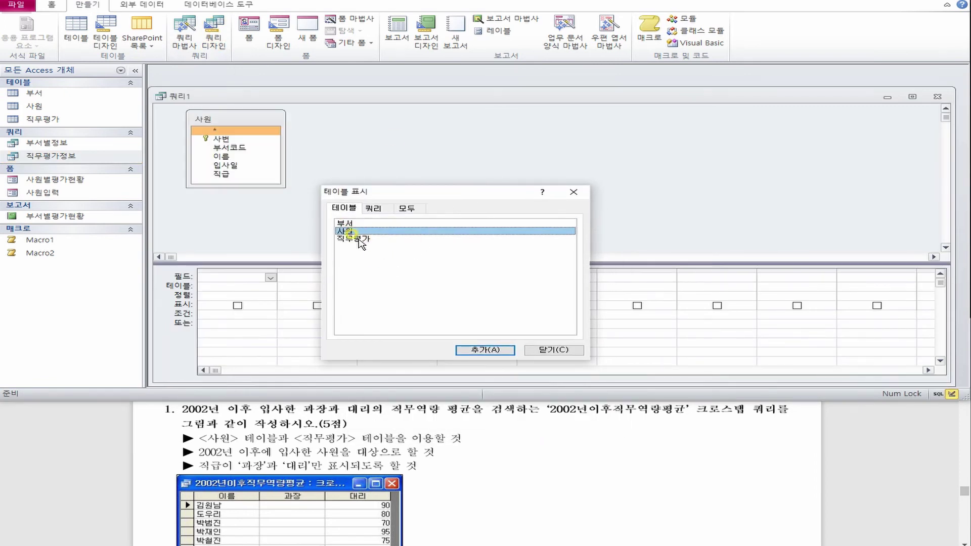
pyautogui.doubleClick(357, 238)
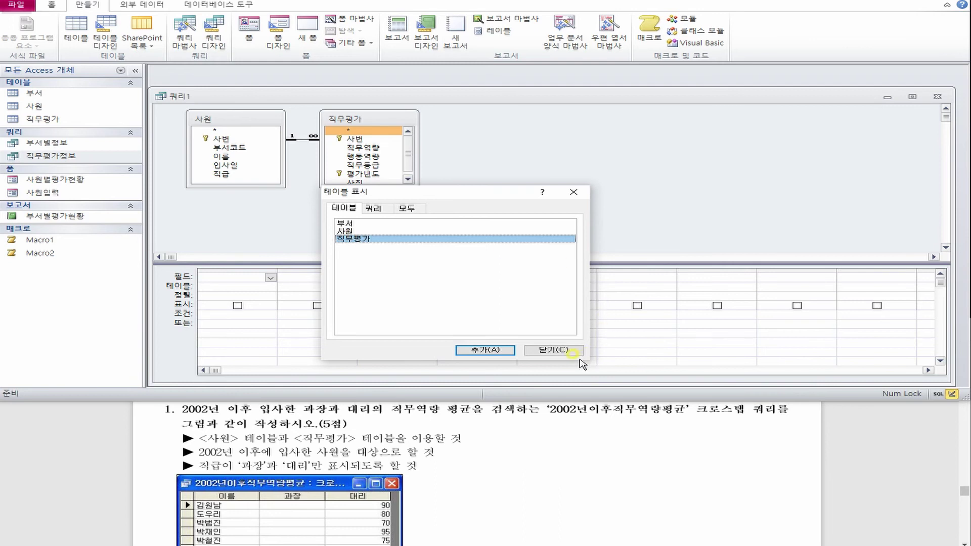
pyautogui.click(553, 350)
pyautogui.moveTo(417, 187); pyautogui.dragTo(413, 216)
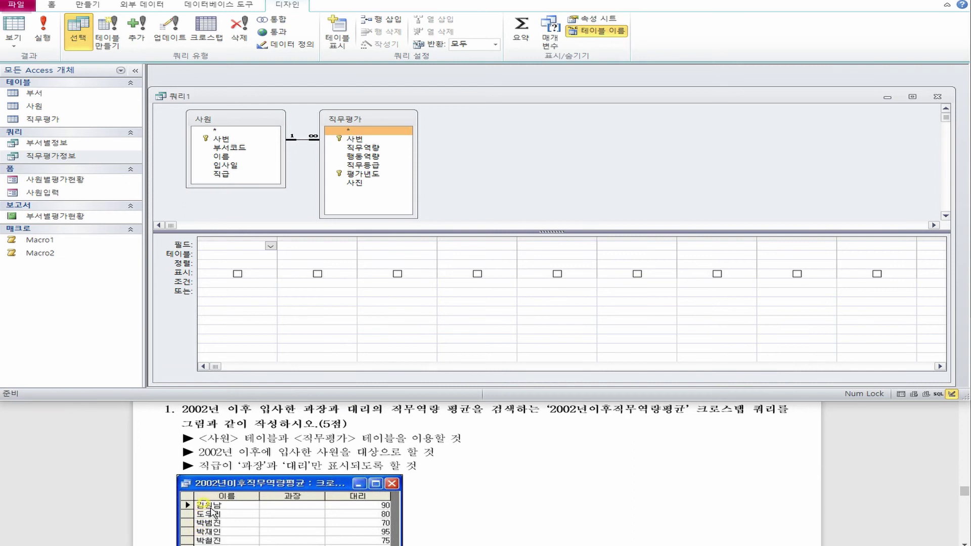
# Add 이름 and 직급 from 사원 and 직무역량 from 직무평가 to the grid, and make the query a crosstab.
pyautogui.doubleClick(225, 156)
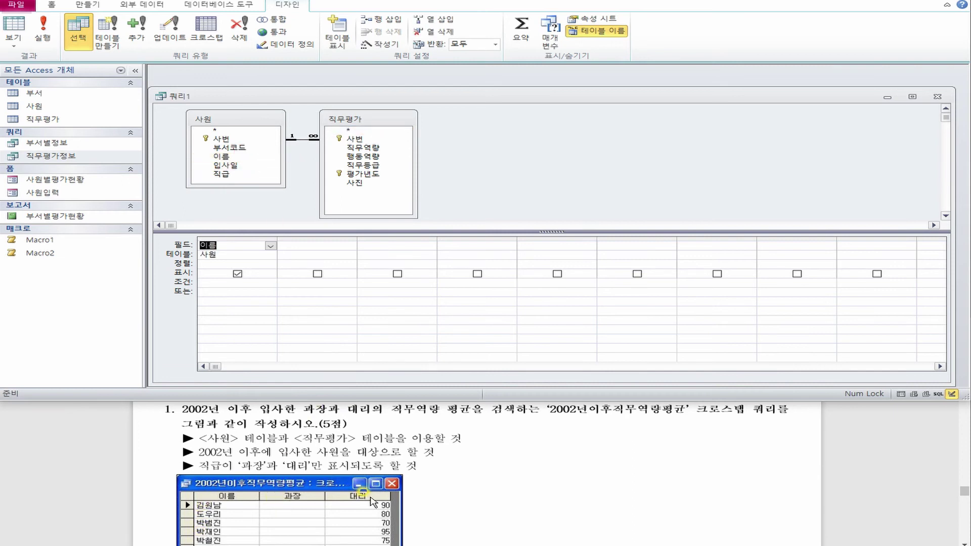
pyautogui.doubleClick(225, 173)
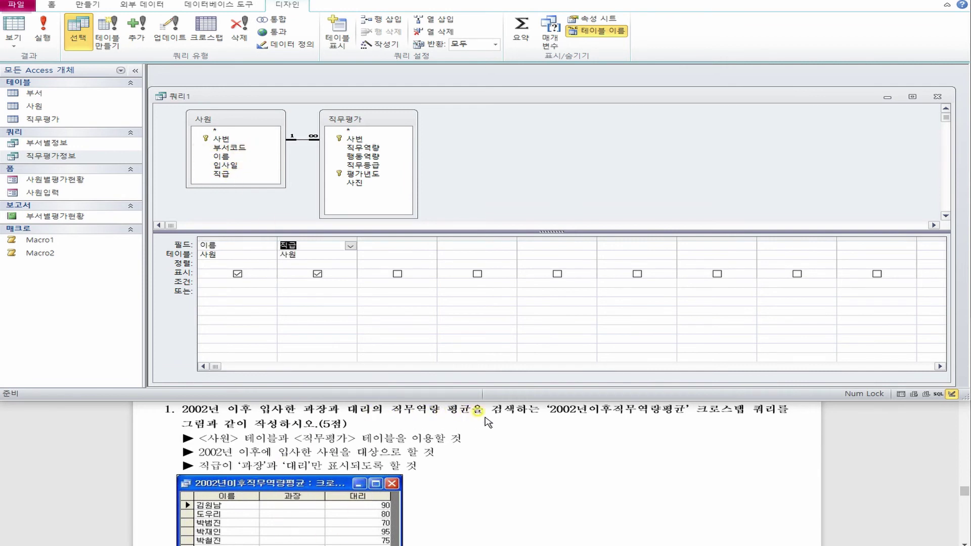
pyautogui.doubleClick(363, 147)
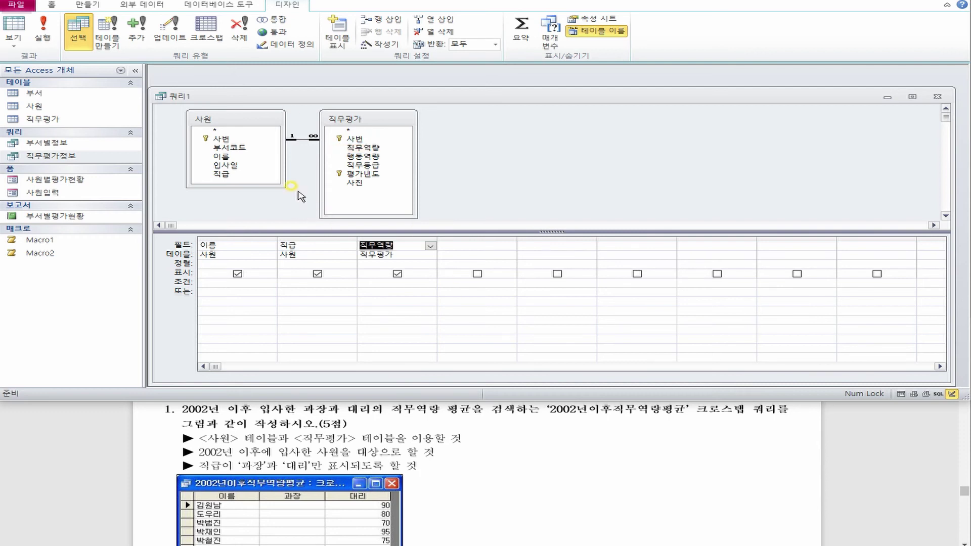
pyautogui.moveTo(298, 98); pyautogui.dragTo(299, 85)
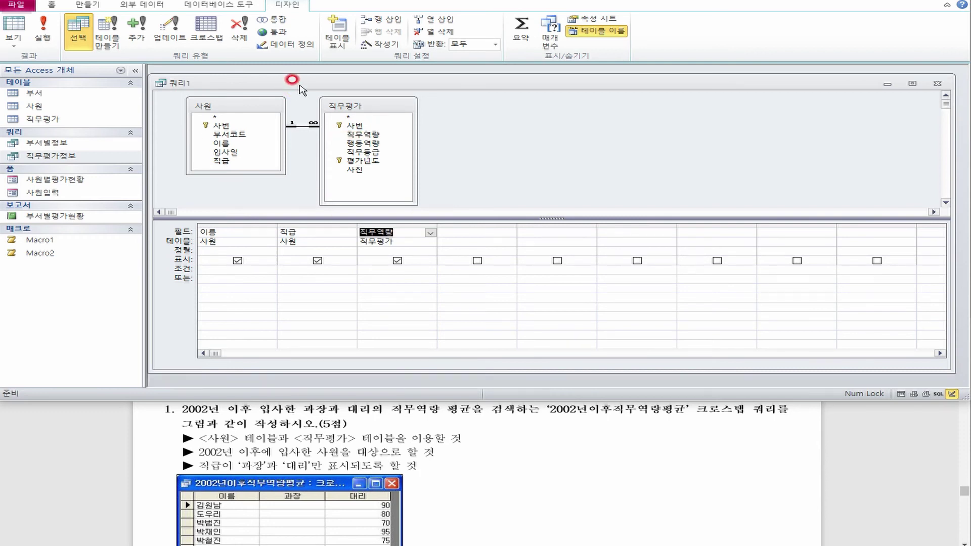
pyautogui.click(203, 30)
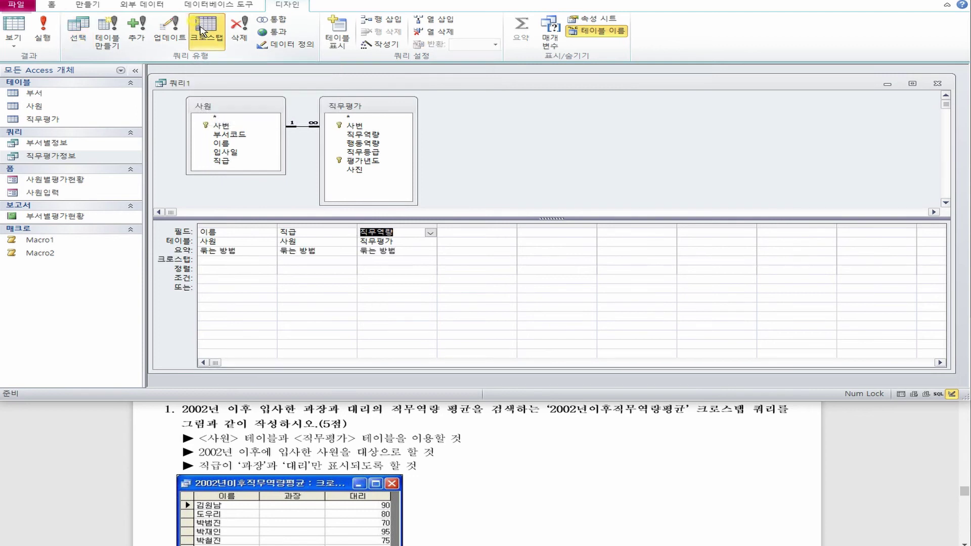
pyautogui.click(175, 243)
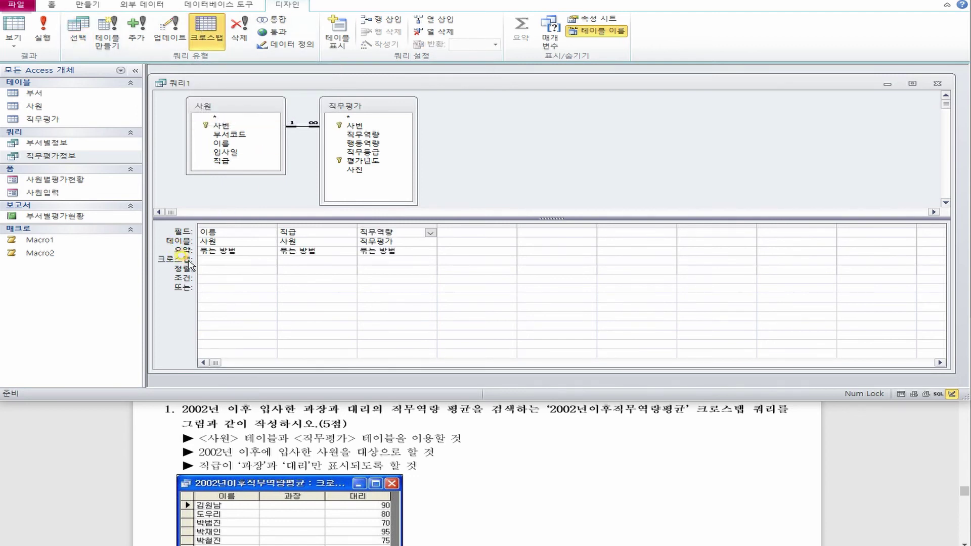
# Make 이름 the crosstab's 행 머리글, 직급 the 열 머리글 and 직무역량 the 값, summarised with 평균.
pyautogui.click(270, 260)
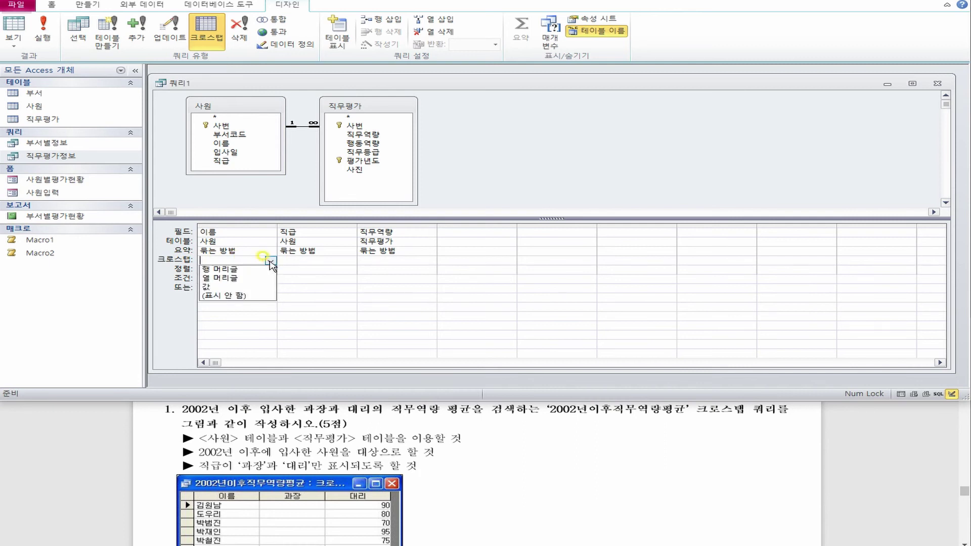
pyautogui.click(262, 265)
pyautogui.click(350, 260)
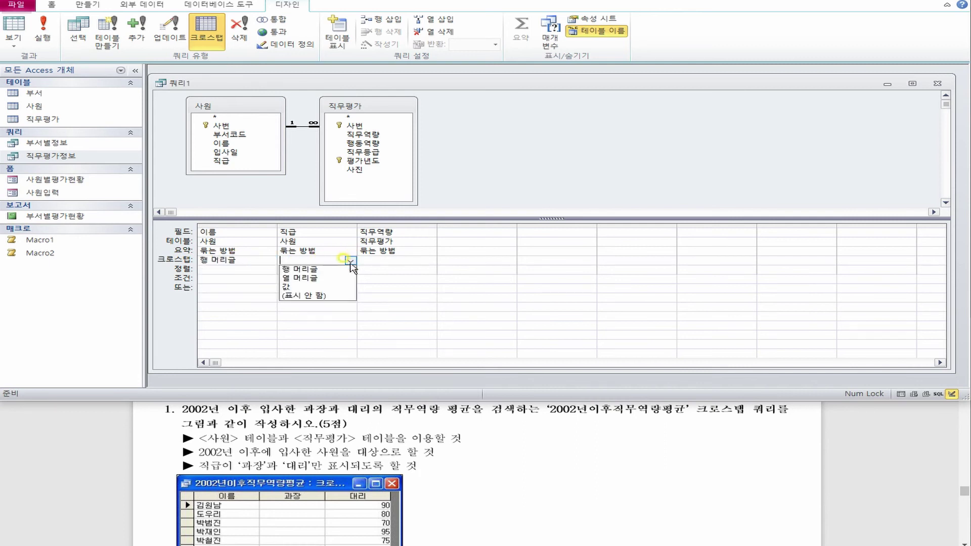
pyautogui.click(339, 273)
pyautogui.click(430, 261)
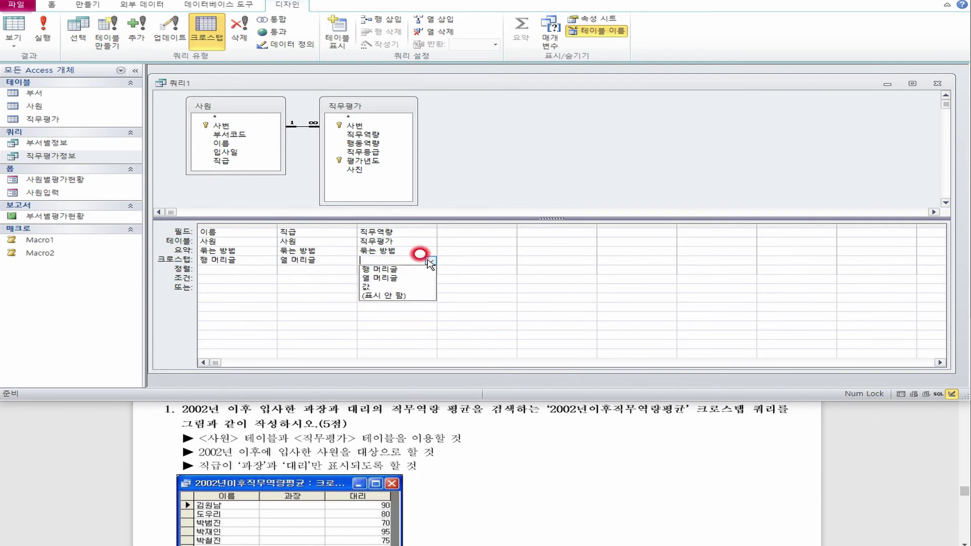
pyautogui.click(380, 287)
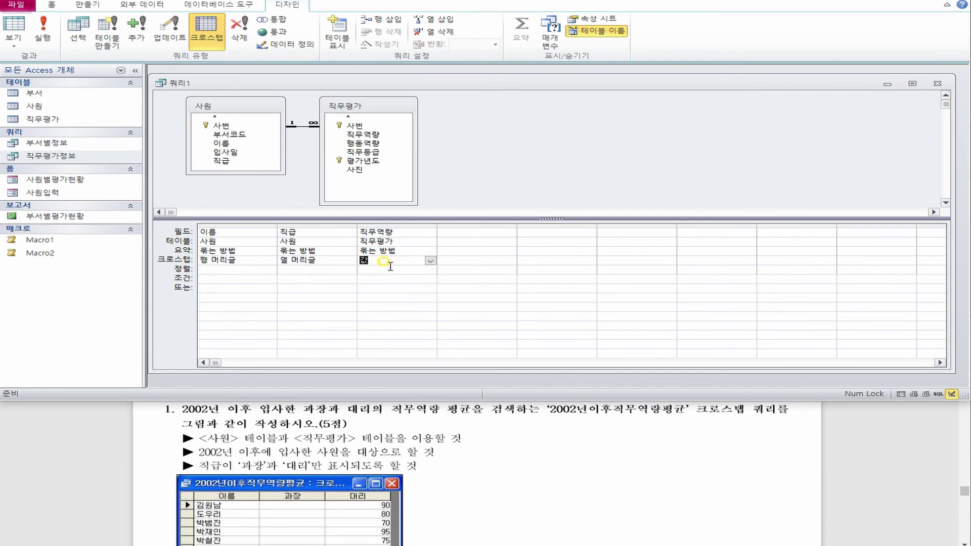
pyautogui.click(419, 249)
pyautogui.click(429, 251)
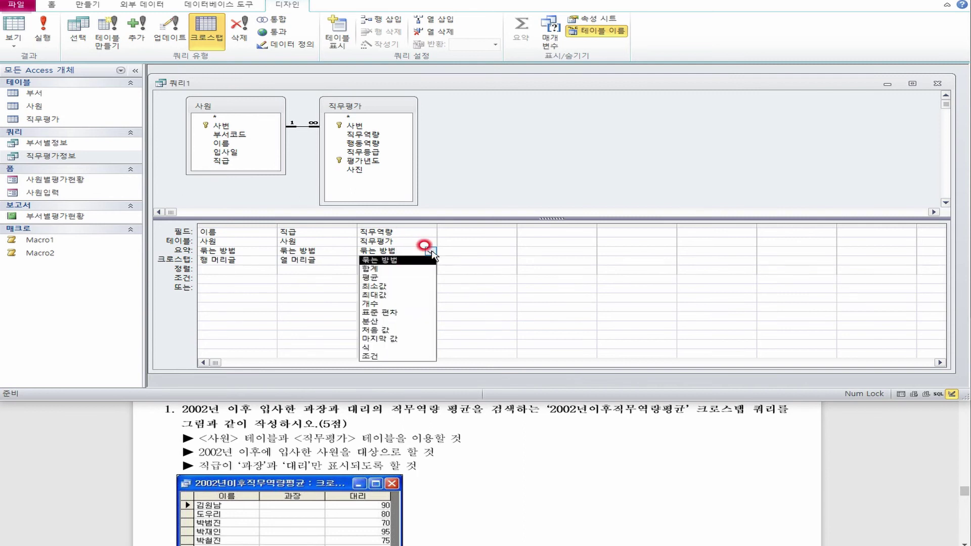
pyautogui.click(390, 280)
pyautogui.click(249, 230)
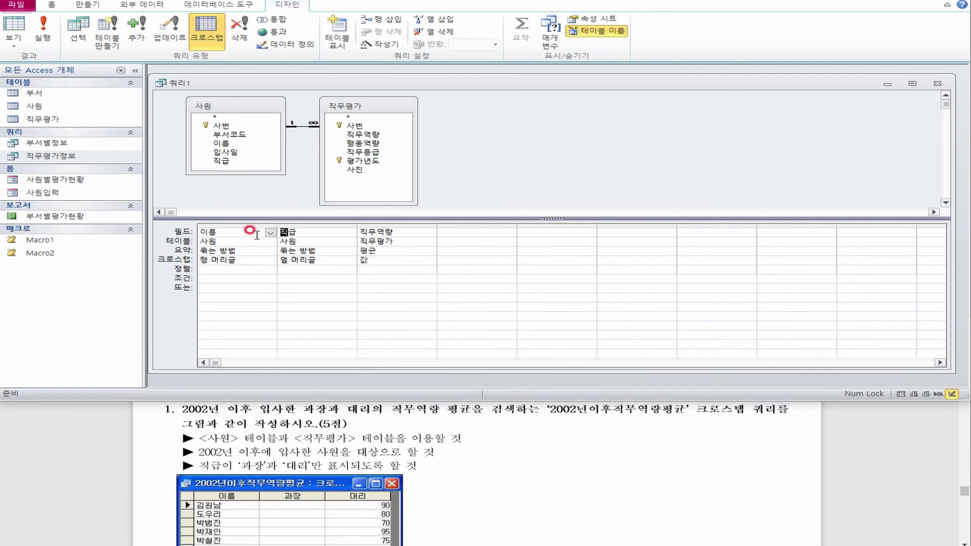
pyautogui.click(293, 230)
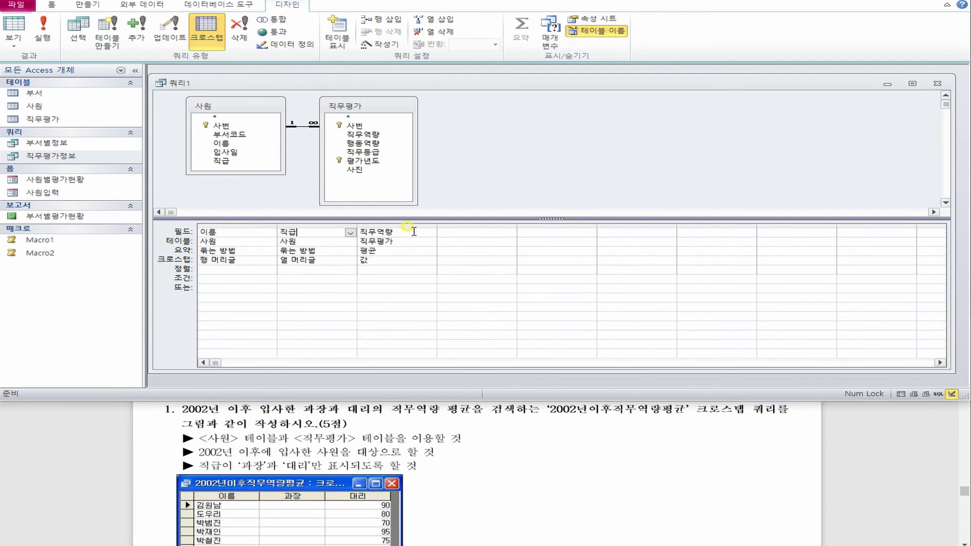
pyautogui.press('Tab')
pyautogui.press('Down')
pyautogui.press('Down')
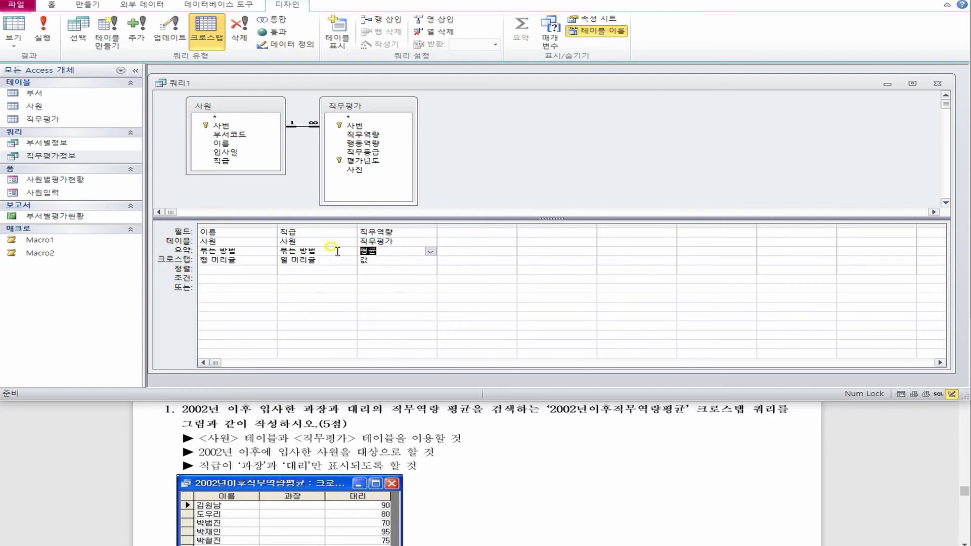
pyautogui.click(467, 262)
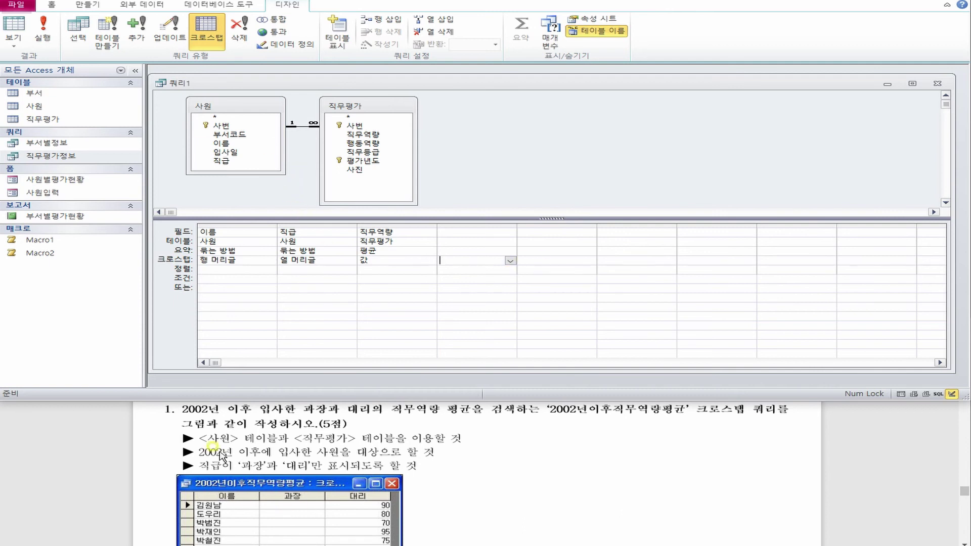
# Add 입사일 and a second 직급 from 사원 to the query grid after 직무역량.
pyautogui.click(243, 151)
pyautogui.doubleClick(245, 153)
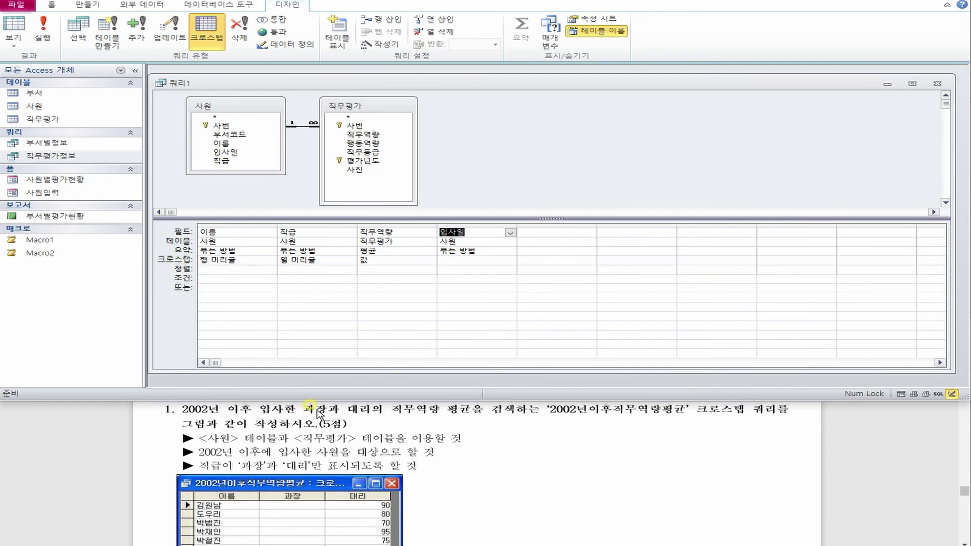
pyautogui.click(241, 160)
pyautogui.doubleClick(246, 161)
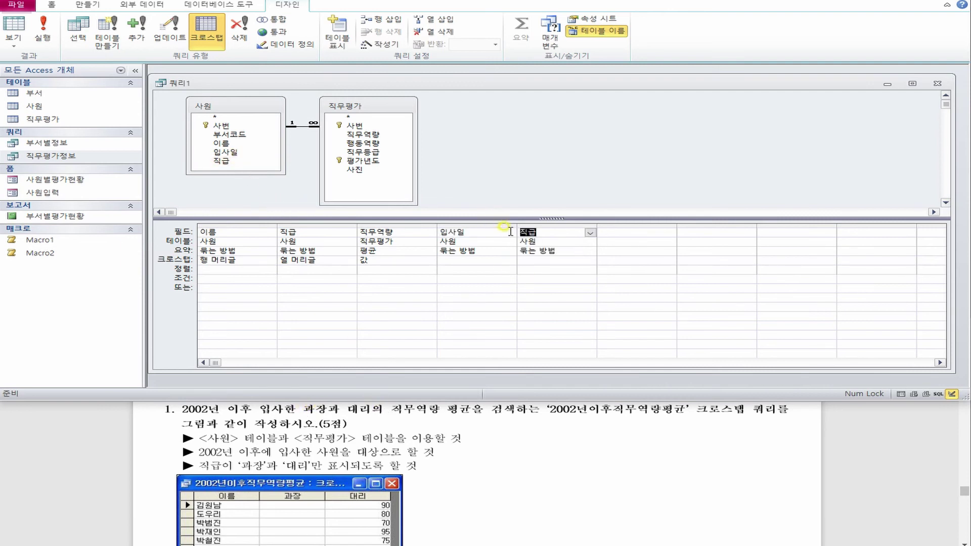
# Set the 요약 of 입사일 and of the second 직급 column to 조건.
pyautogui.click(487, 251)
pyautogui.click(510, 251)
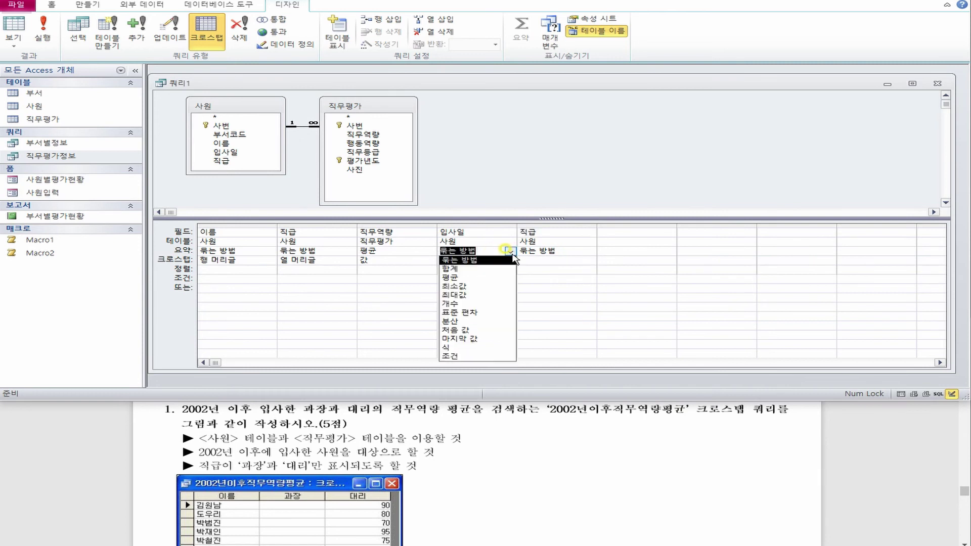
pyautogui.click(500, 356)
pyautogui.click(562, 251)
pyautogui.click(590, 251)
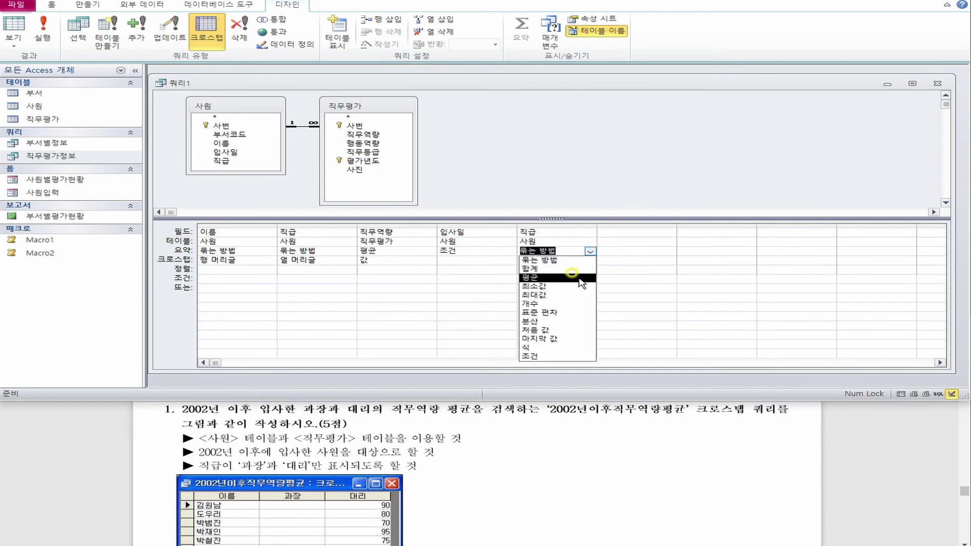
pyautogui.click(570, 357)
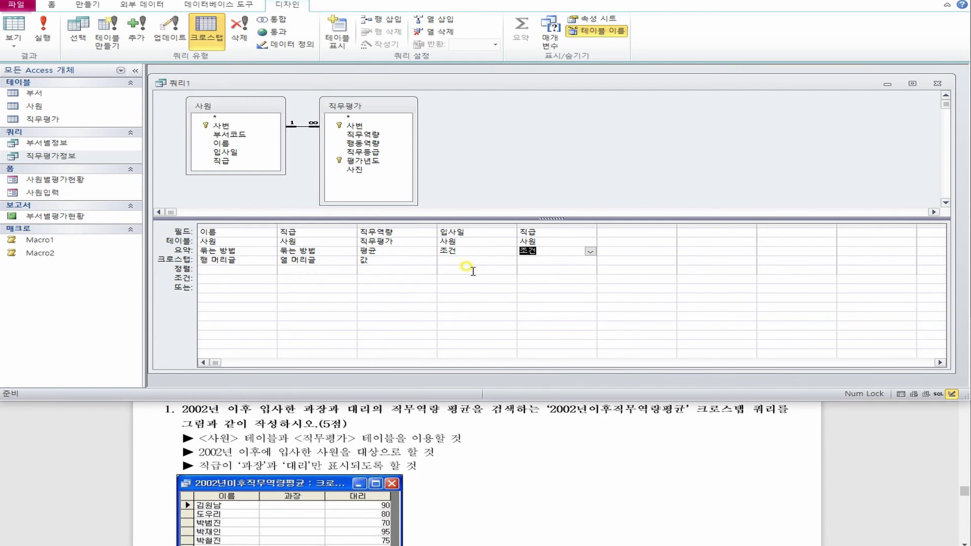
# Change the 입사일 field to the expression Year([입사일]) and fit the column width to it.
pyautogui.click(439, 230)
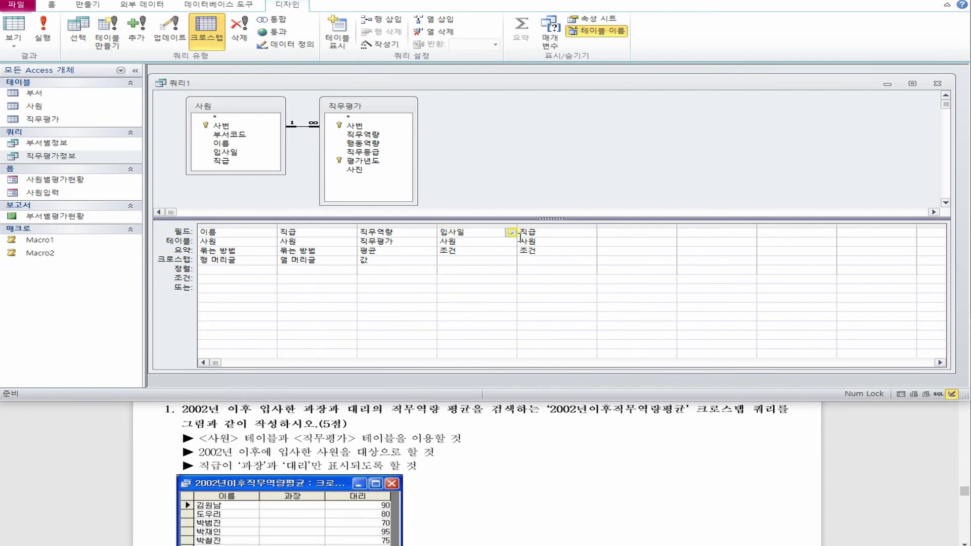
pyautogui.write('year(')
pyautogui.click(515, 217)
pyautogui.press('Tab')
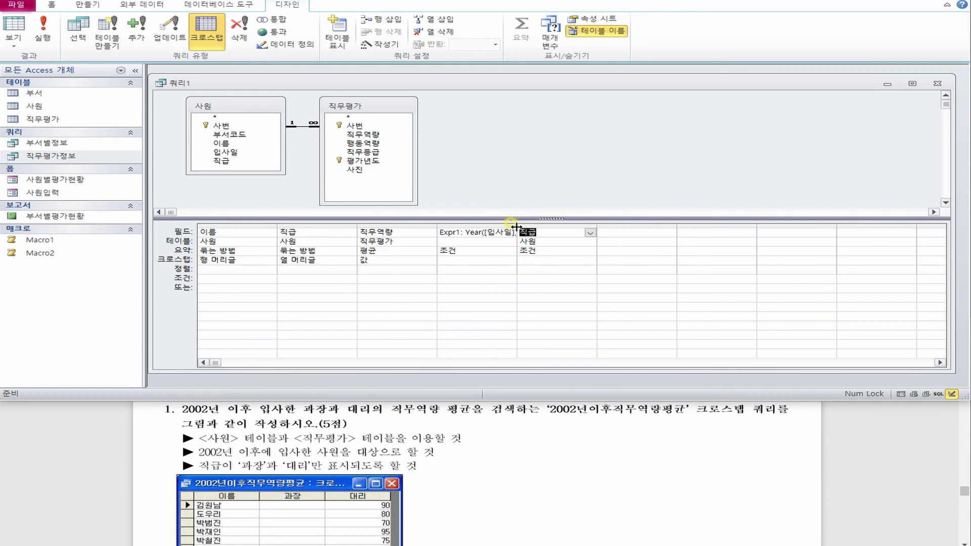
pyautogui.doubleClick(517, 225)
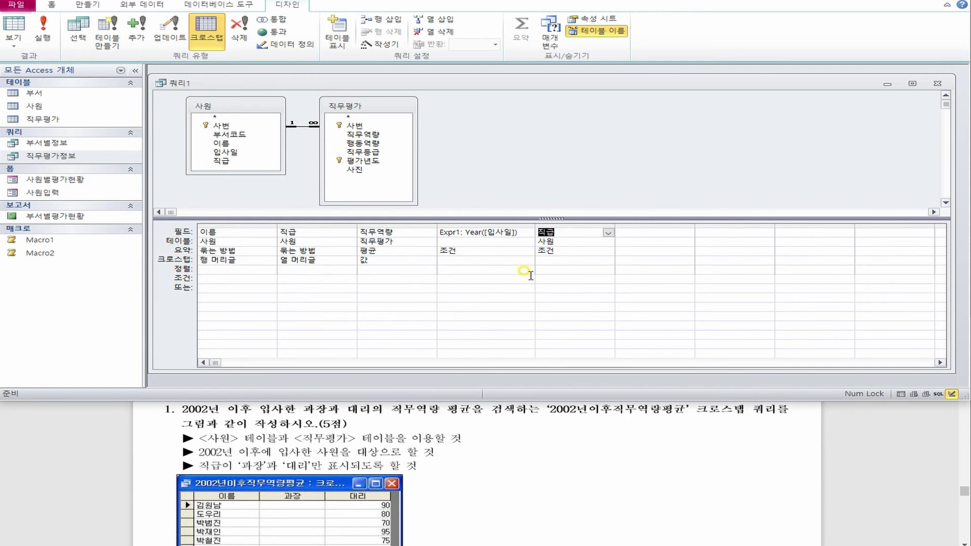
# Enter the criteria >=2002 for the hire-year column and "과장" Or "대리" for the second 직급 column.
pyautogui.click(447, 279)
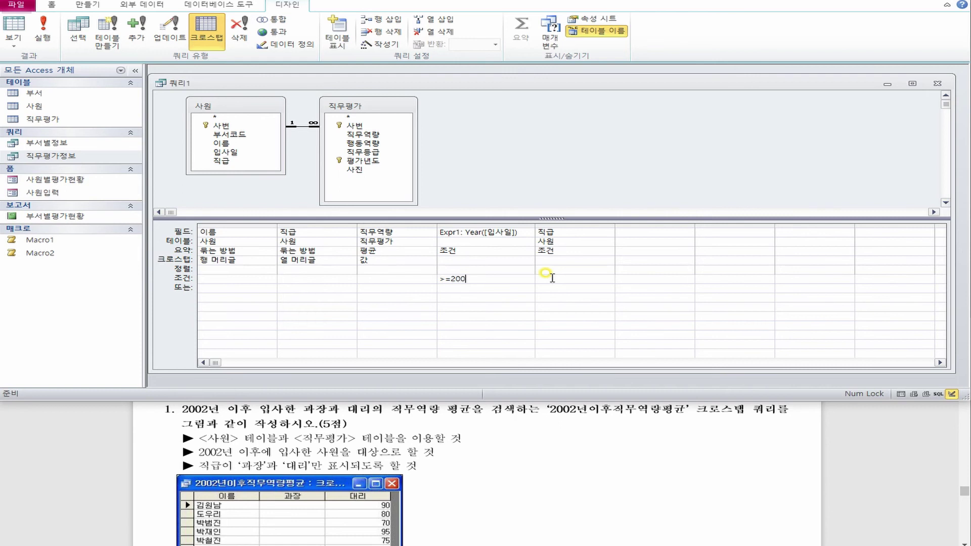
pyautogui.click(552, 278)
pyautogui.write('rhkwkd d eofl')
pyautogui.press('Return')
# Run the query and compare its rows with the example result in the exercise document.
pyautogui.click(42, 28)
pyautogui.scroll(-3, 449, 429)
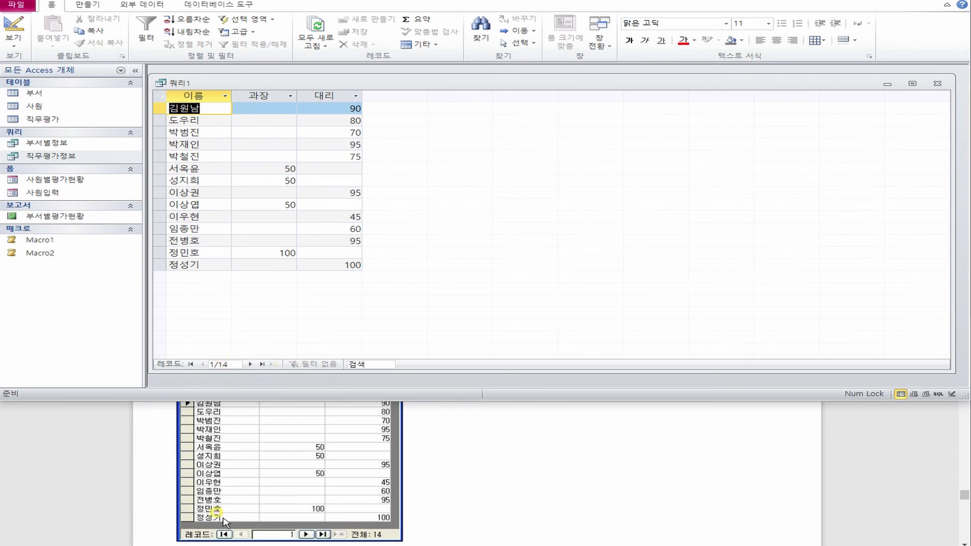
pyautogui.scroll(1, 224, 520)
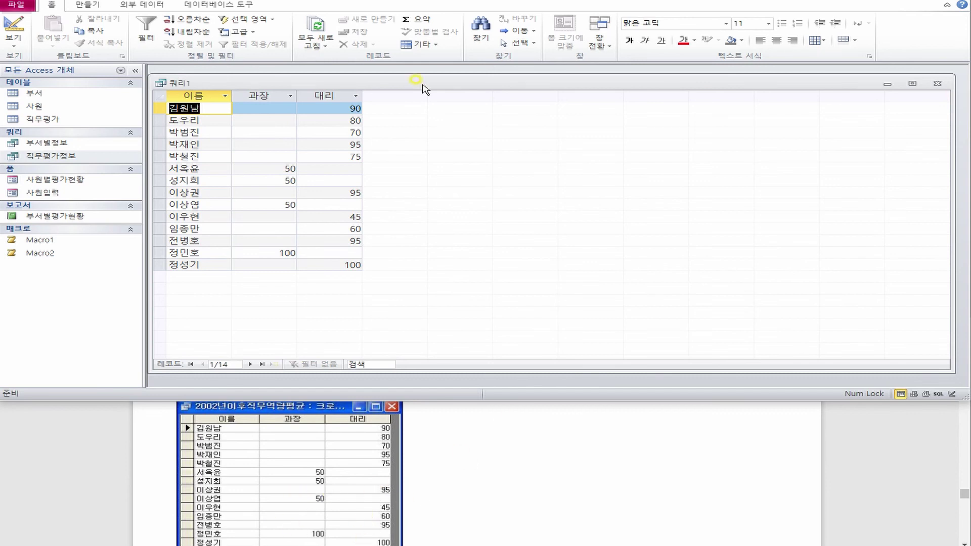
# Save the query under the name 2002년이후직무역량평균.
pyautogui.hotkey('ctrl', 's')
pyautogui.scroll(3, 429, 459)
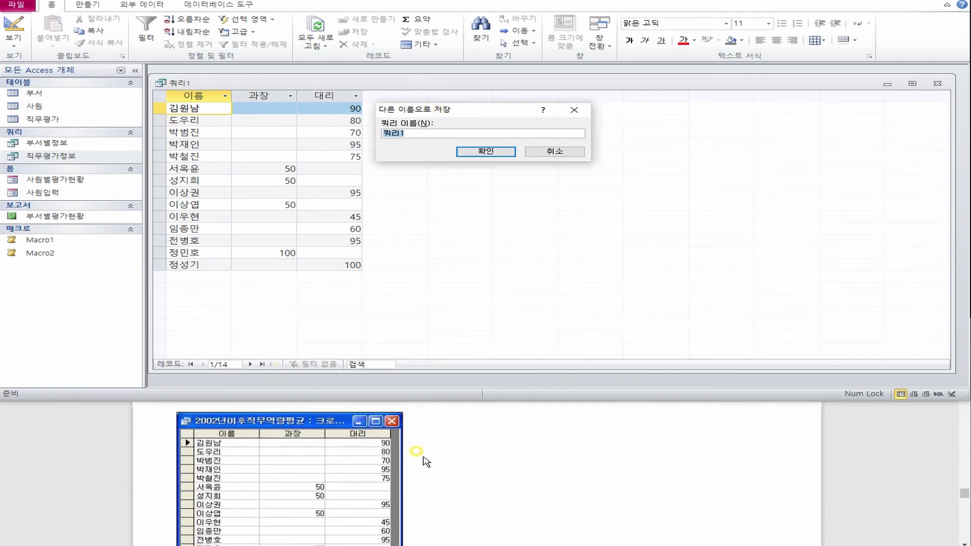
pyautogui.write('2002년이후직무역')
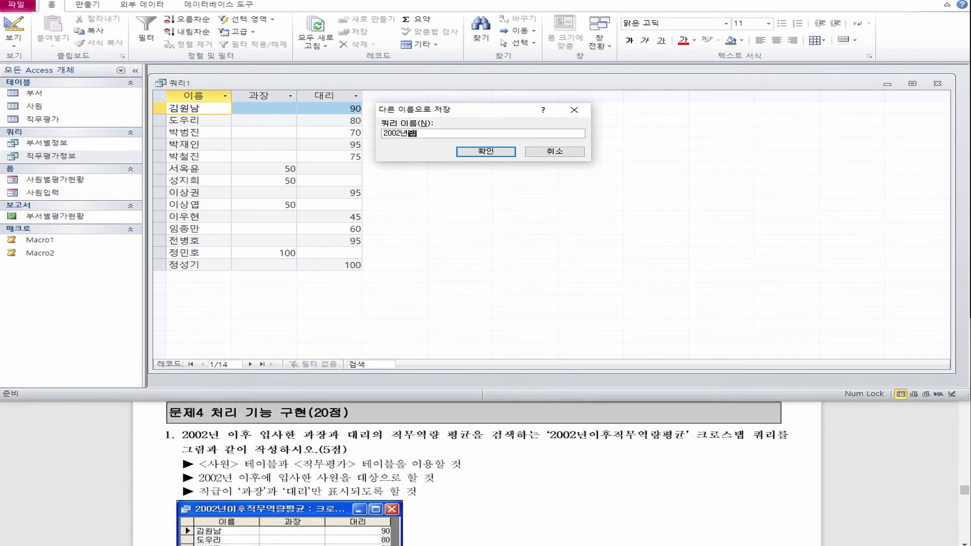
pyautogui.write('량평균')
pyautogui.press('Return')
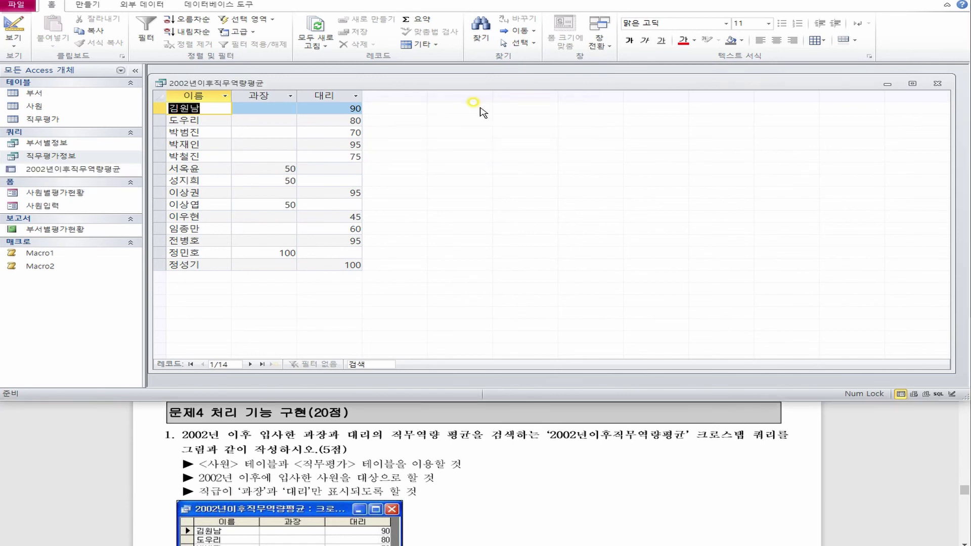
# Return to the query's design and examine how the heading, value and criteria columns are set up.
pyautogui.click(514, 248)
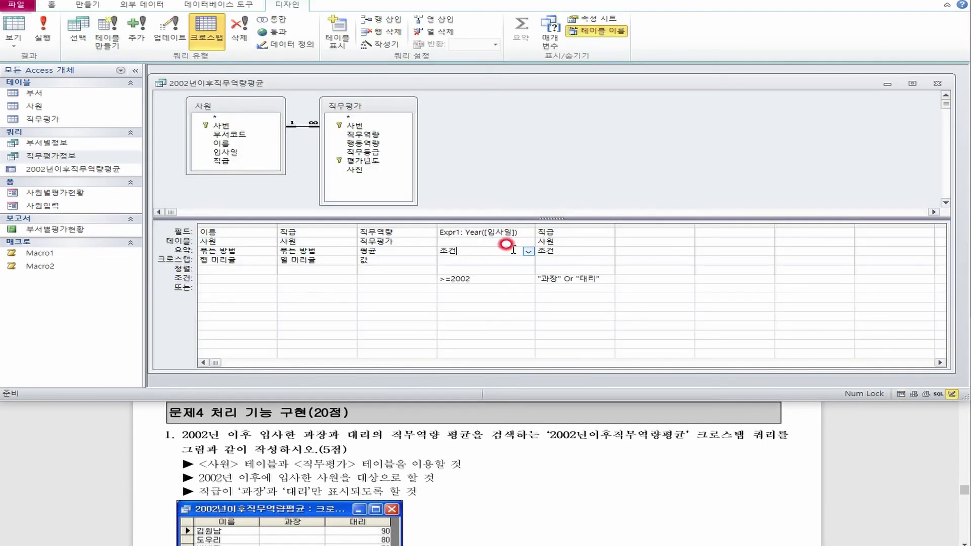
pyautogui.click(599, 239)
pyautogui.click(499, 295)
pyautogui.click(290, 276)
pyautogui.click(377, 276)
pyautogui.click(307, 233)
pyautogui.click(306, 279)
pyautogui.click(504, 226)
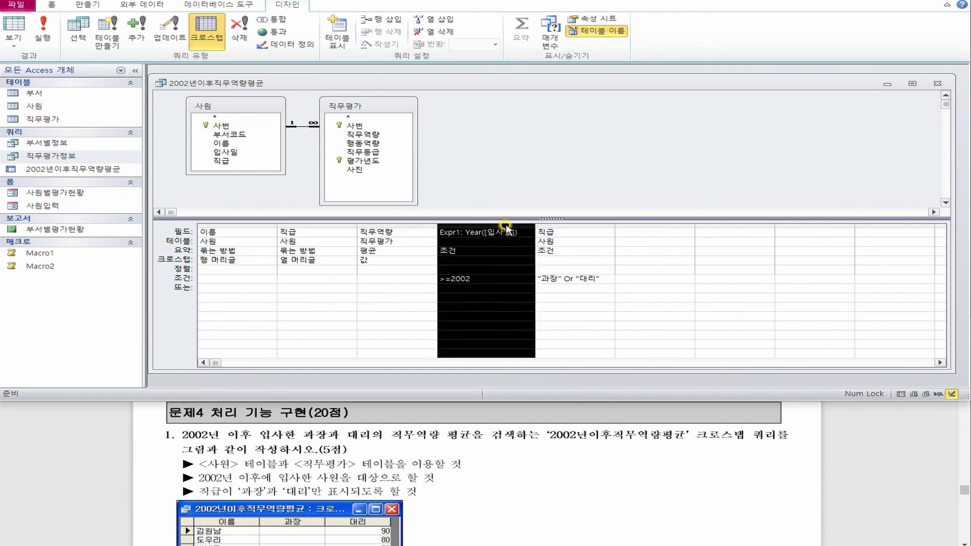
pyautogui.click(303, 277)
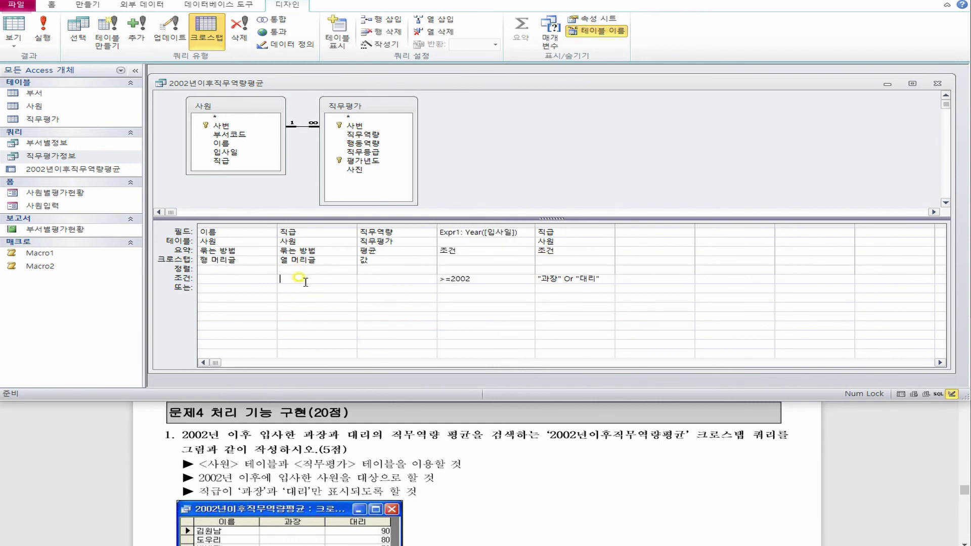
pyautogui.doubleClick(303, 232)
pyautogui.click(352, 278)
pyautogui.click(287, 235)
pyautogui.click(559, 268)
# Choose 조건 again as the 요약 of the Year([입사일]) column and run the query.
pyautogui.click(520, 248)
pyautogui.click(527, 251)
pyautogui.click(500, 356)
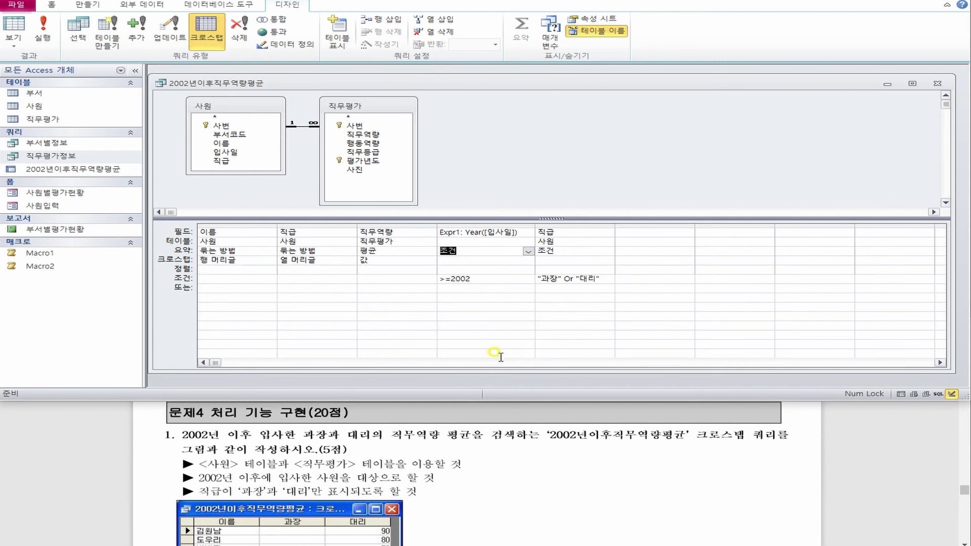
pyautogui.click(41, 29)
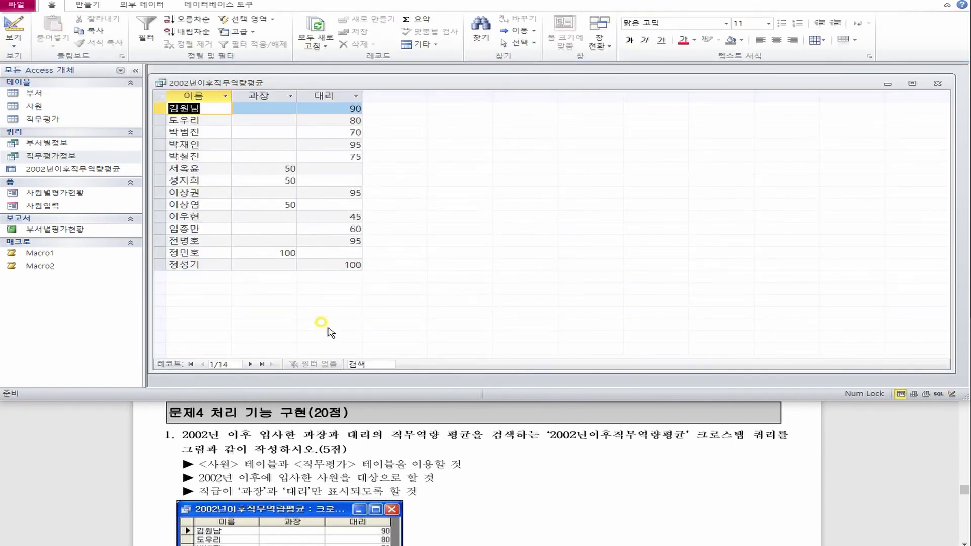
# Switch the query from its datasheet back to design view and rerun it.
pyautogui.rightClick(204, 82)
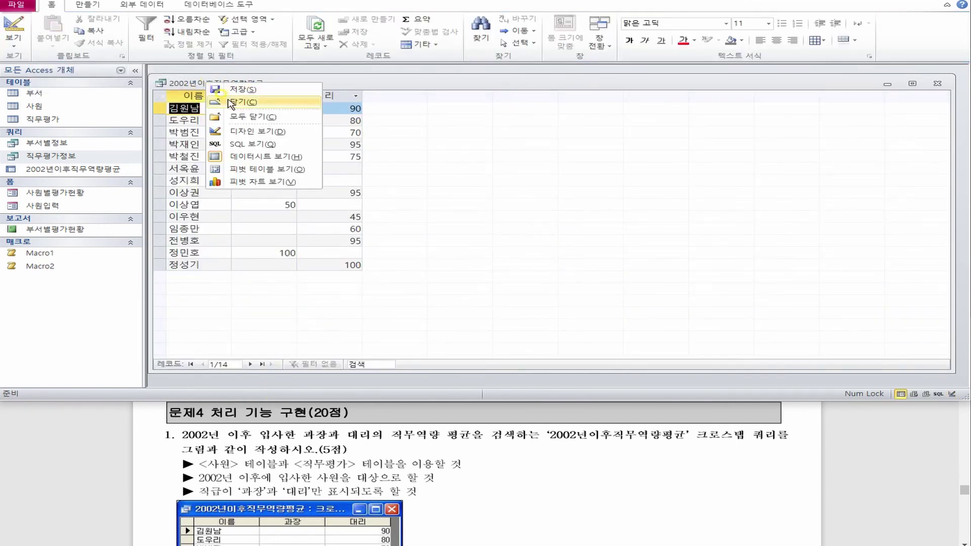
pyautogui.click(251, 132)
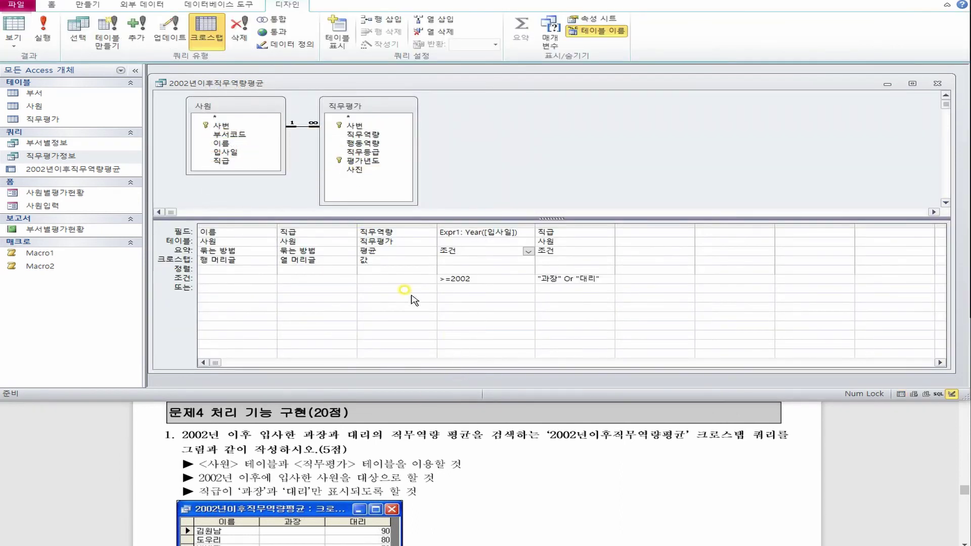
pyautogui.click(46, 36)
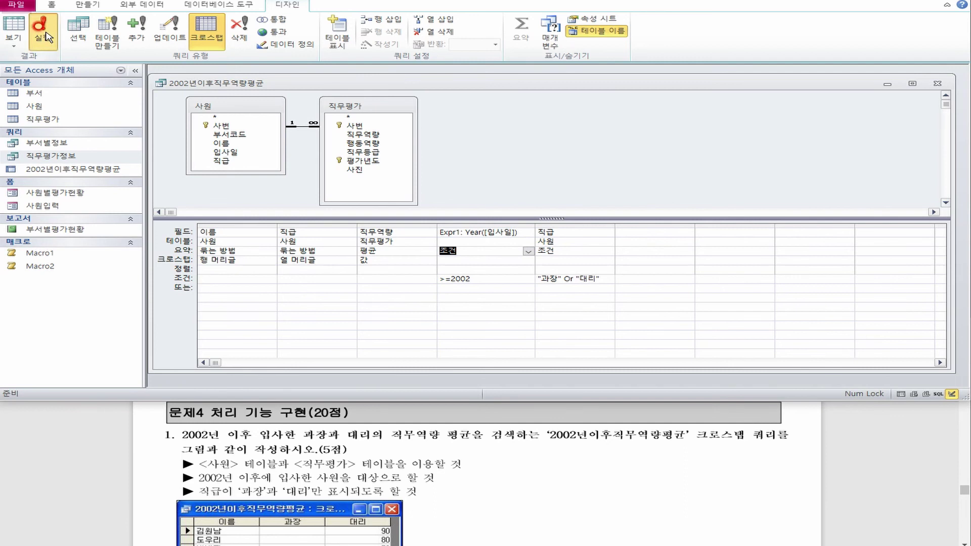